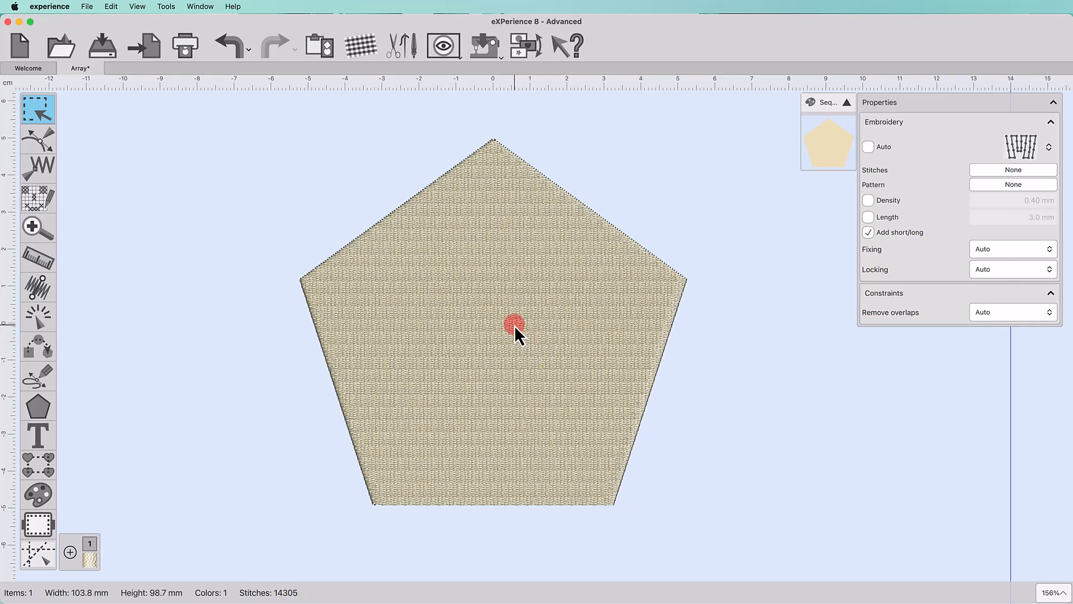
Step: Change the pentagon's embroidery type to Array
left_click(515, 325)
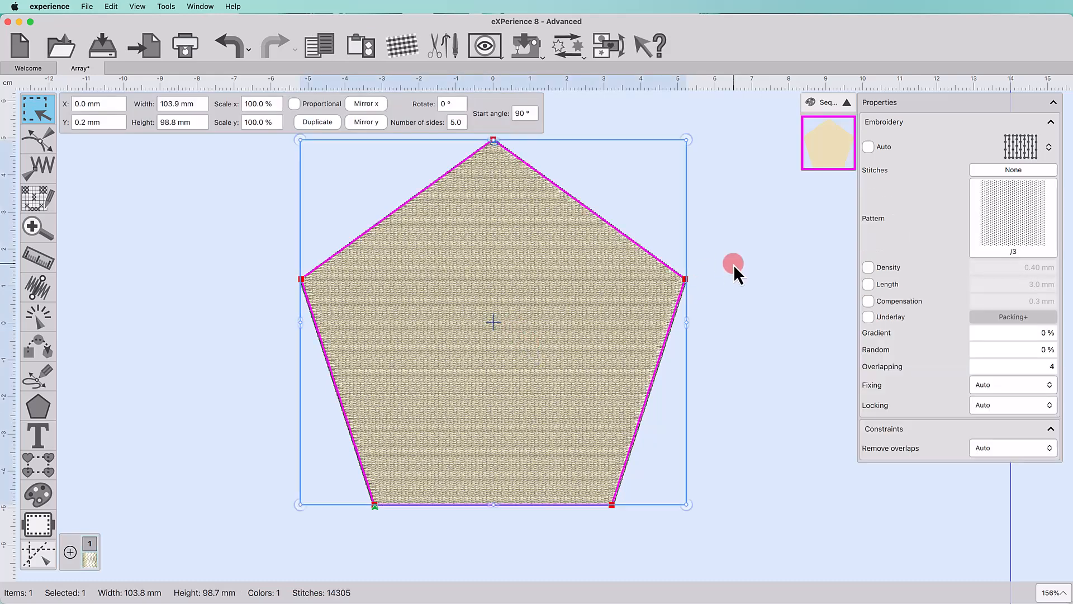
left_click(1027, 149)
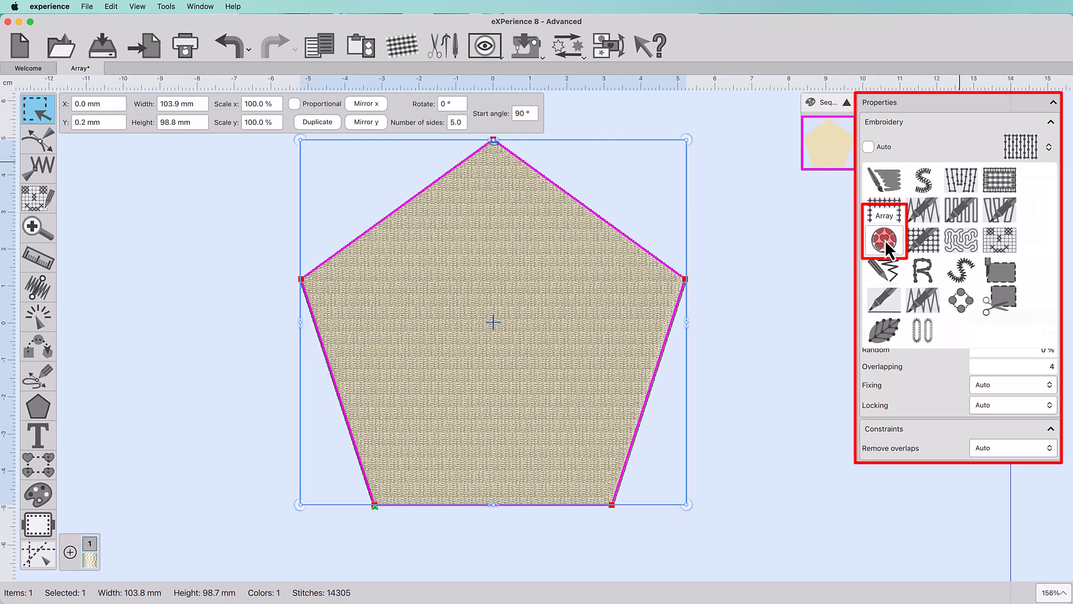
left_click(885, 240)
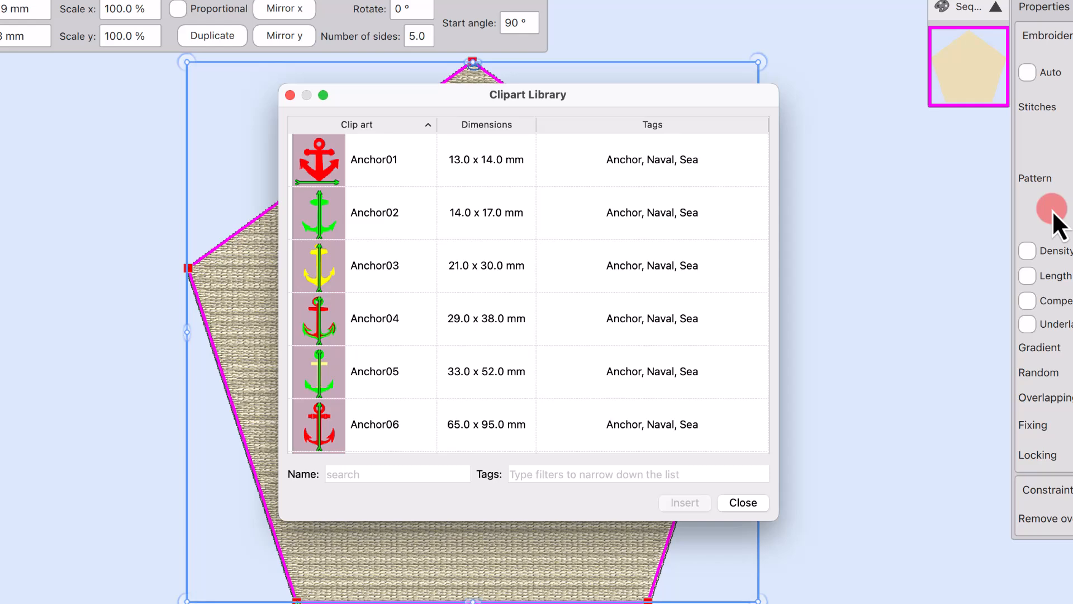
Step: Find the Flowers34 clip art in the library and insert it over the pentagon as the array item
scroll(878, 279, "up", 1)
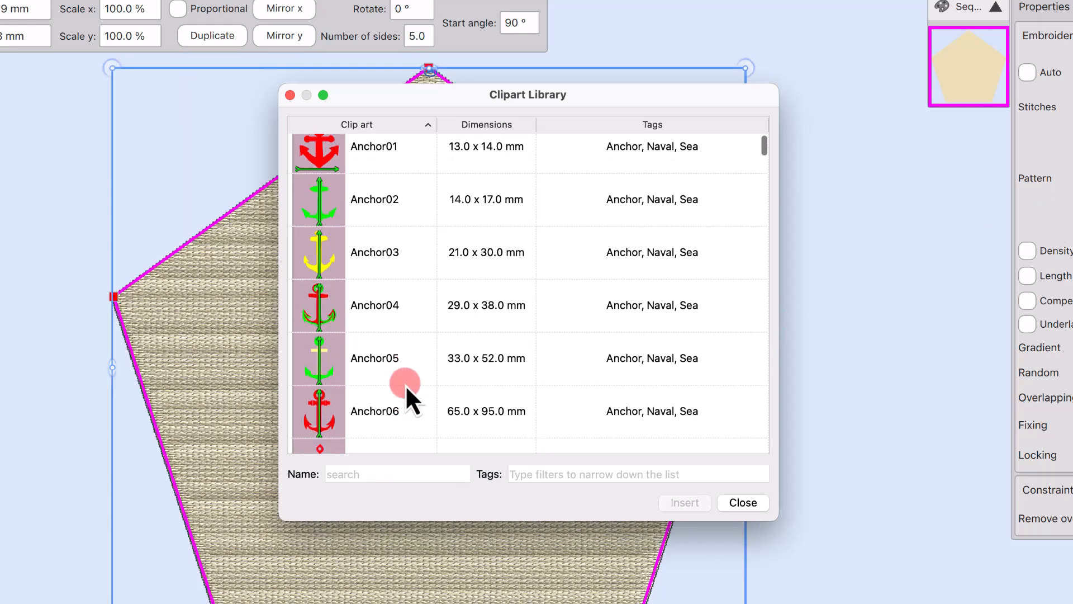
scroll(405, 385, "down", 20)
scroll(405, 384, "down", 20)
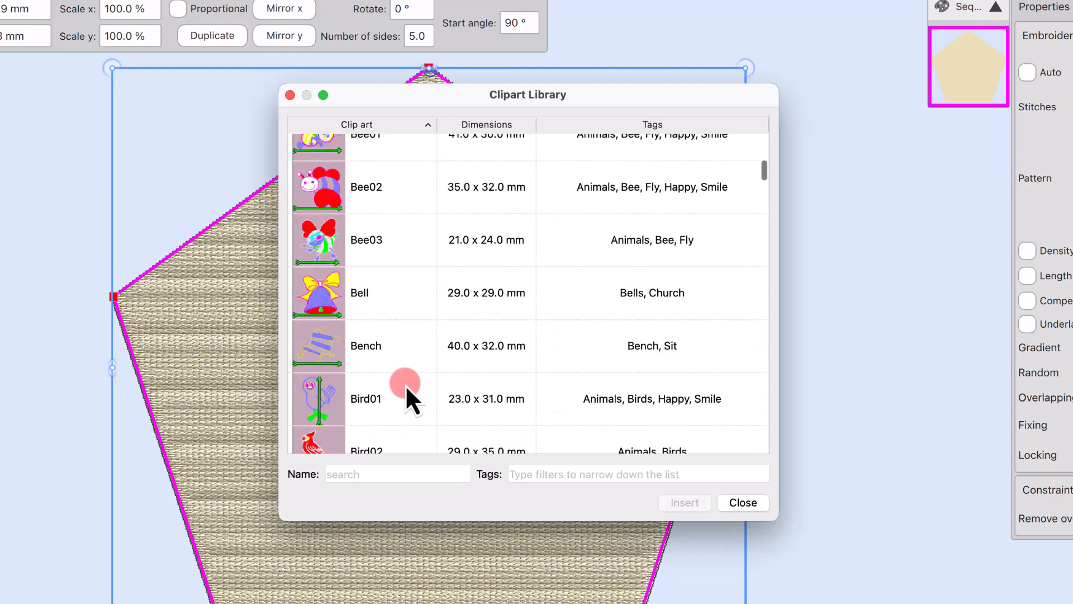
scroll(405, 385, "down", 20)
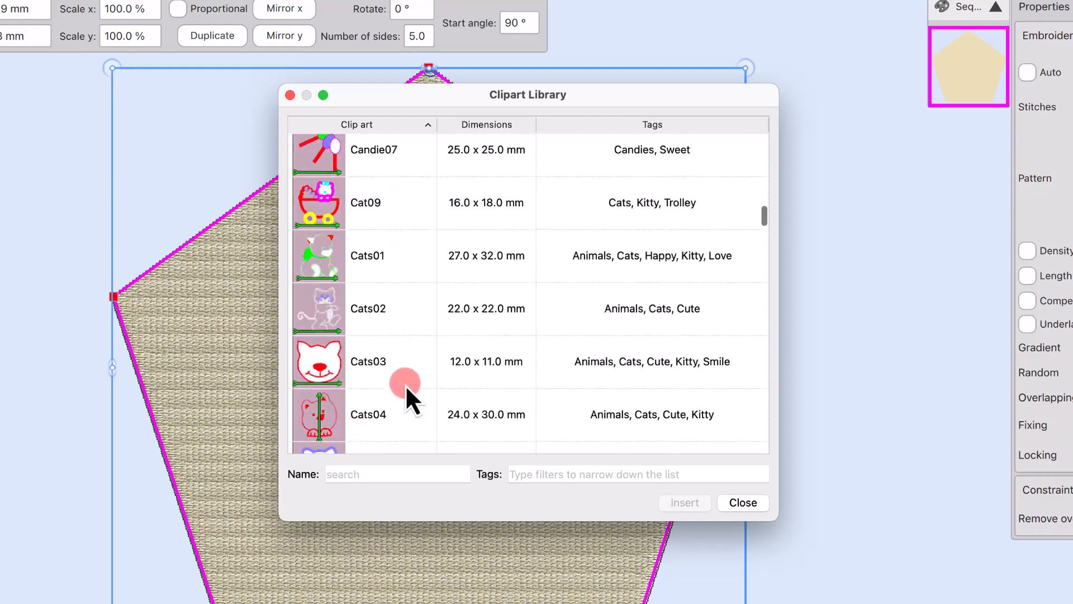
scroll(405, 297, "up", 15)
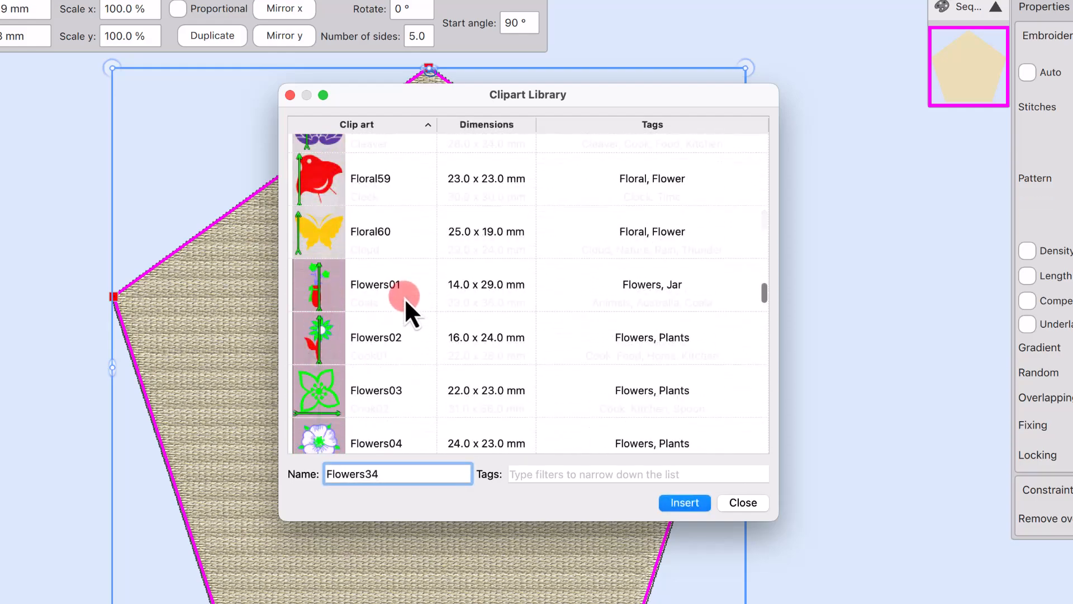
scroll(404, 297, "down", 4)
scroll(405, 298, "down", 20)
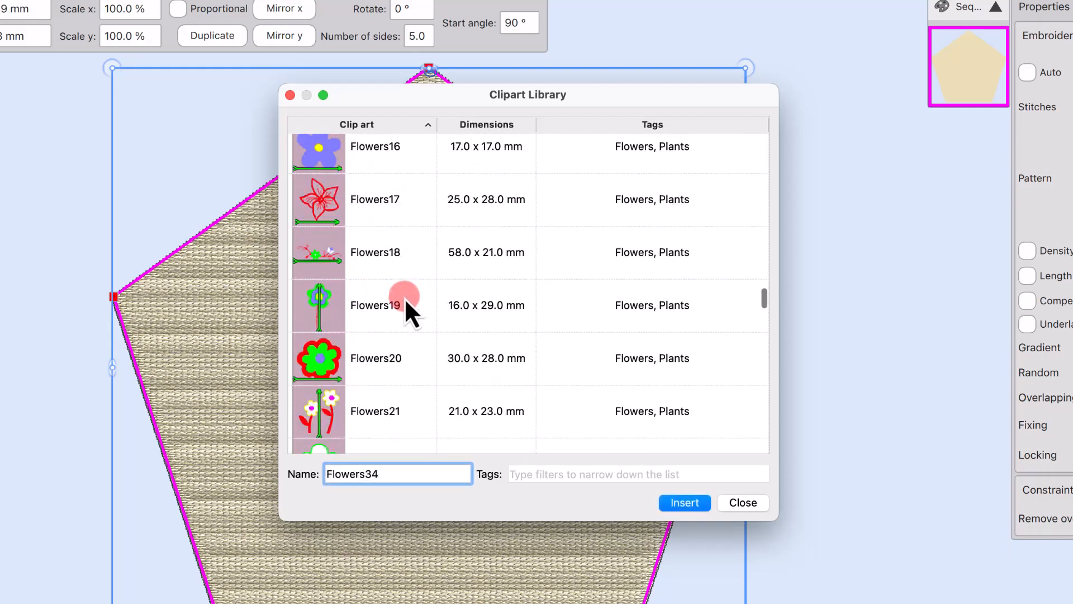
scroll(404, 297, "up", 3)
scroll(404, 297, "up", 3)
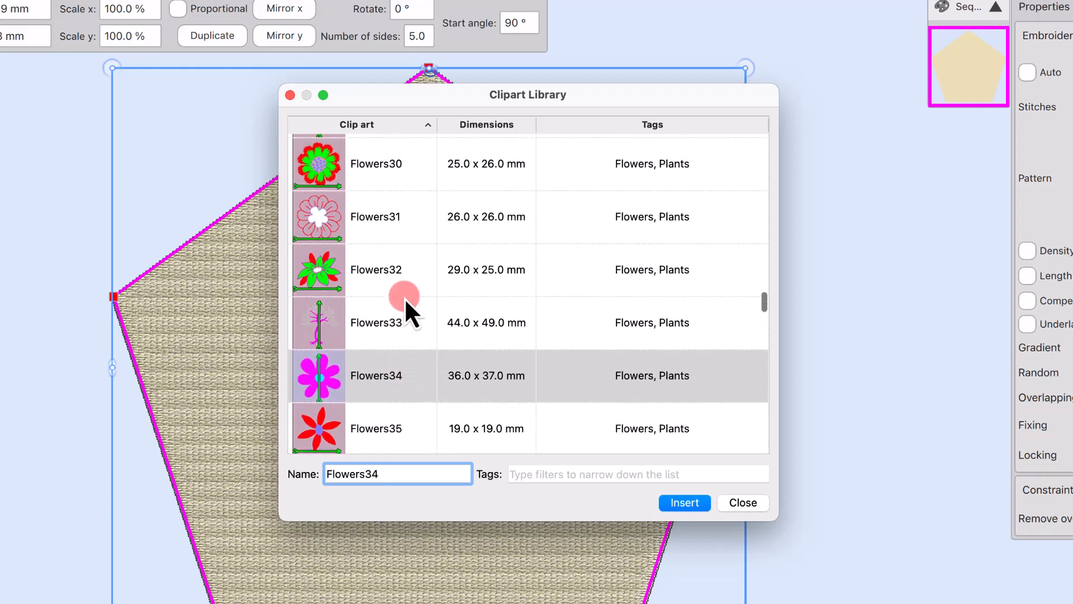
left_click(364, 395)
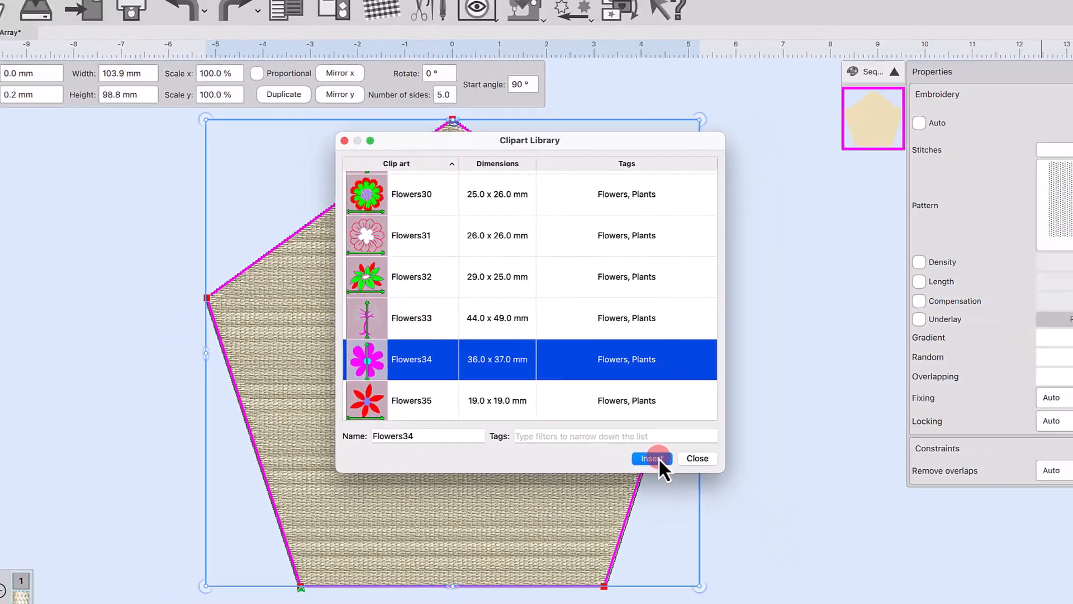
left_click(685, 502)
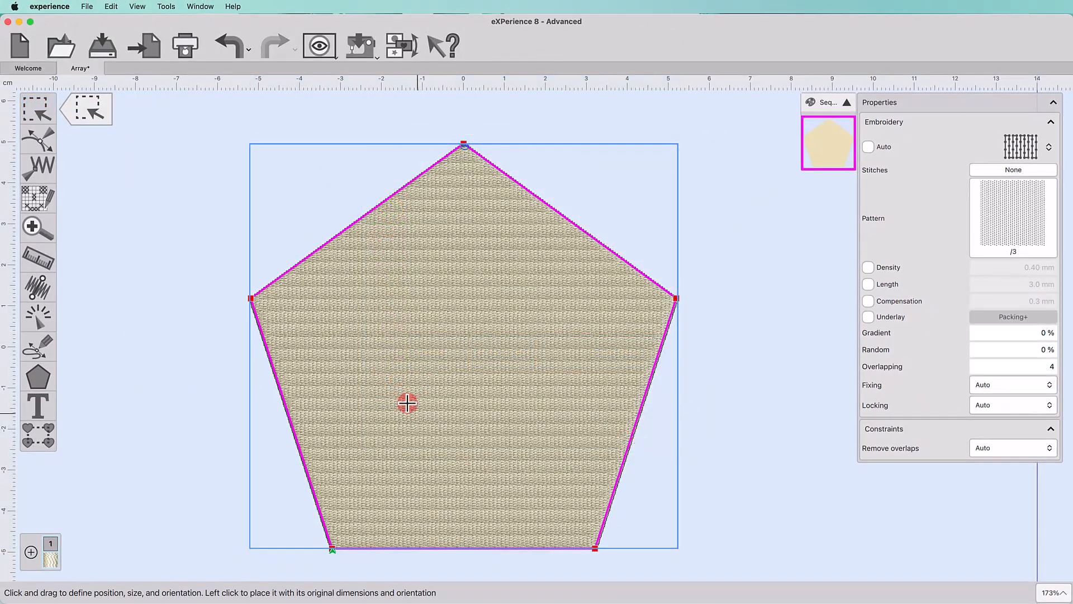
left_click_drag(340, 319, 338, 402)
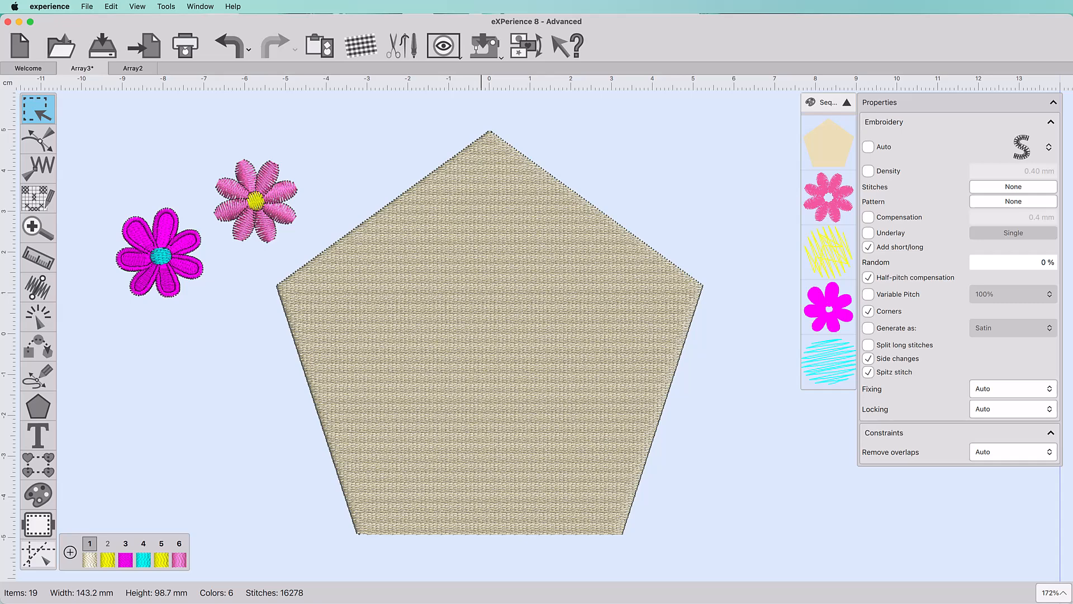
Step: Select the pink flower together with the pentagon and apply the Array embroidery type to them
left_click(281, 215)
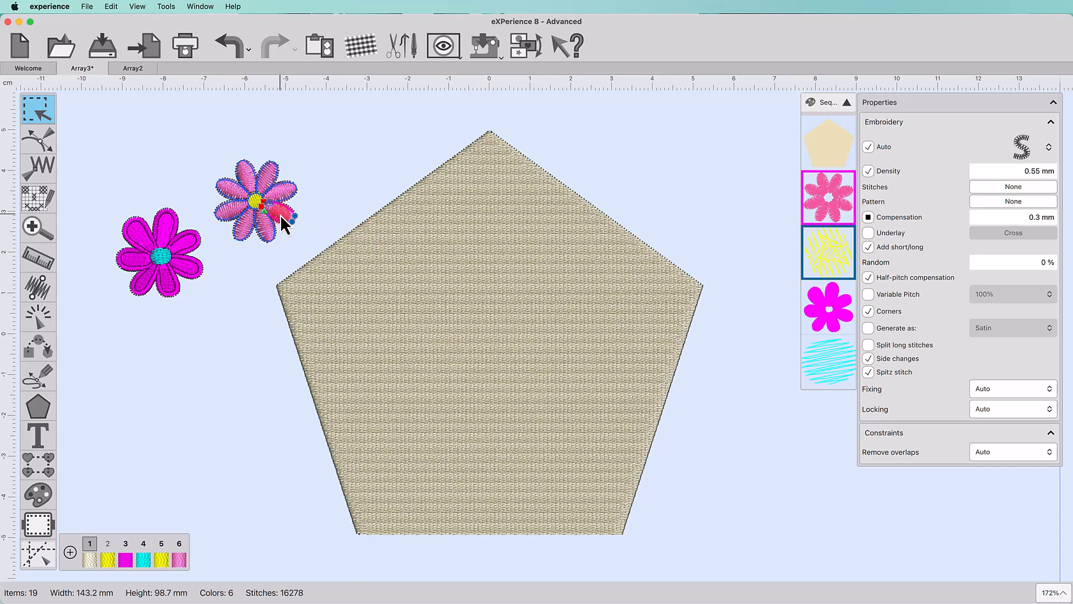
left_click(525, 359, "shift")
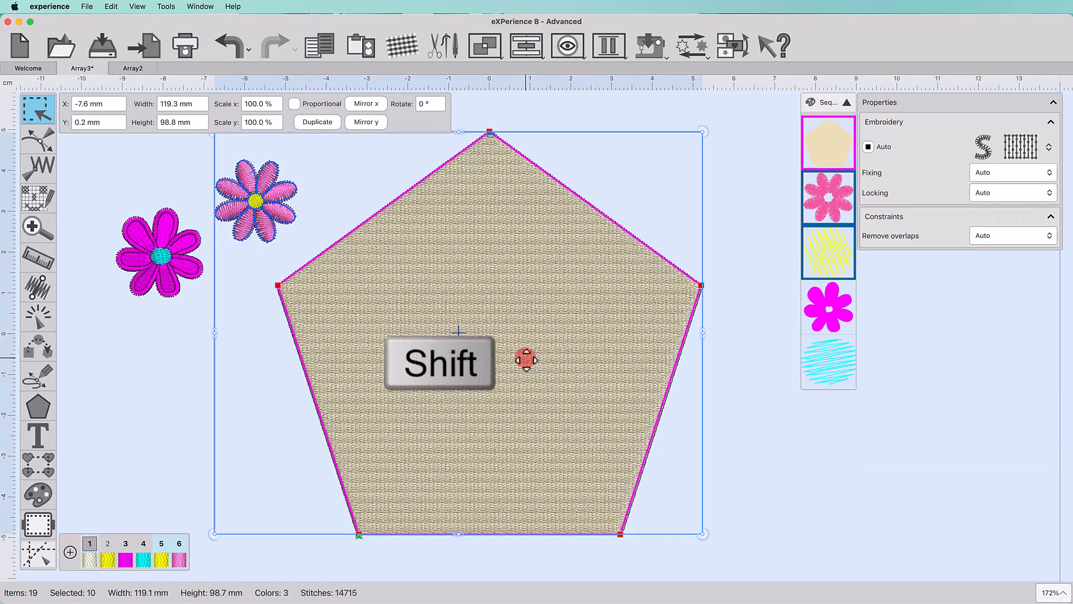
left_click(1050, 147)
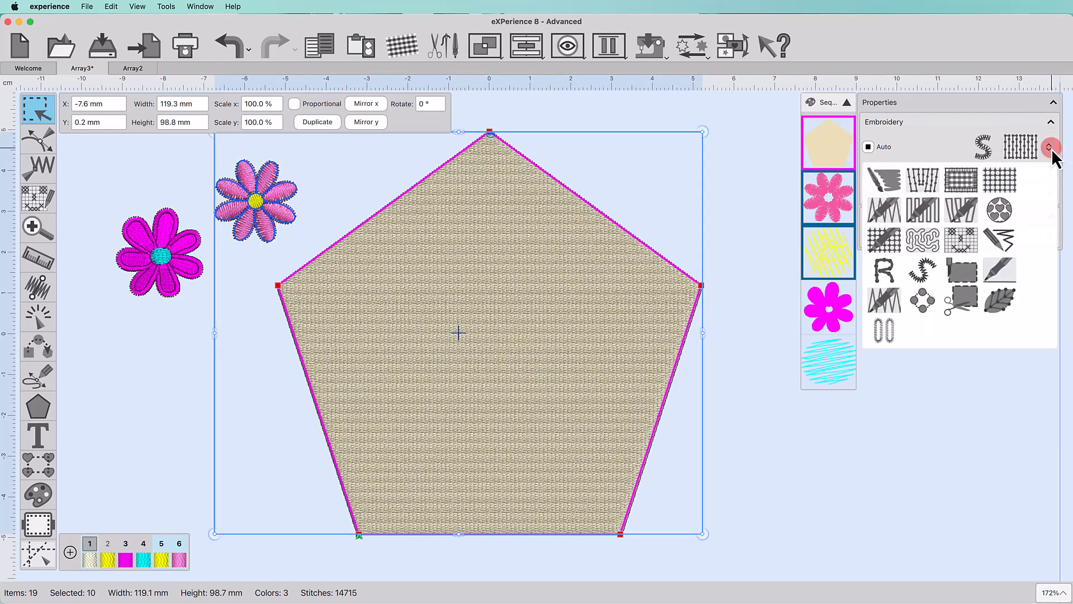
left_click(1008, 209)
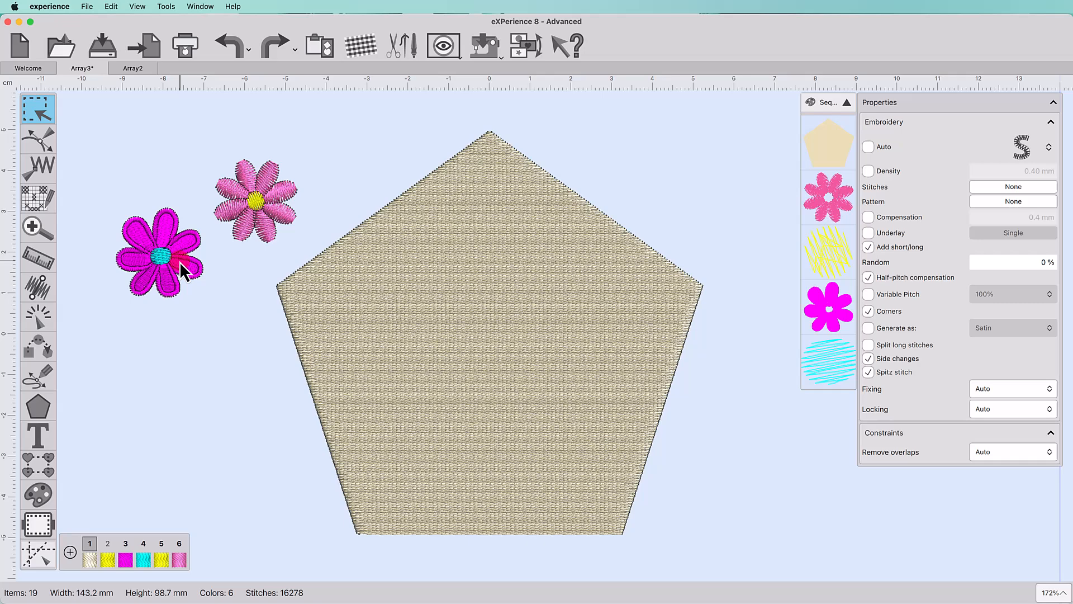
Step: Select the magenta flower together with the pentagon and create an array fill from the two shapes
left_click(187, 264)
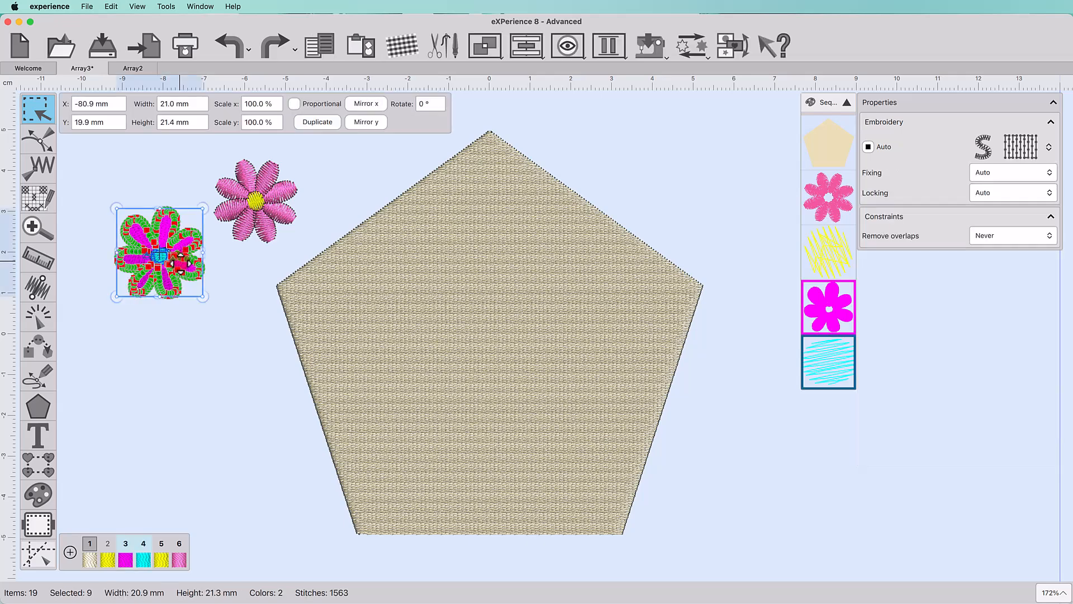
left_click(492, 322)
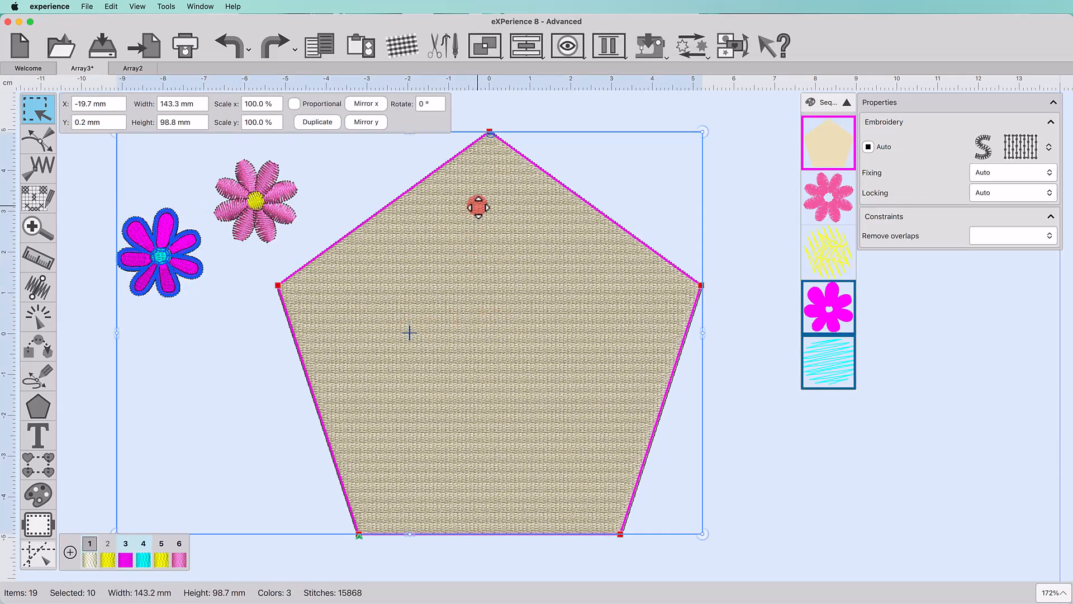
right_click(478, 207)
mouse_move(528, 314)
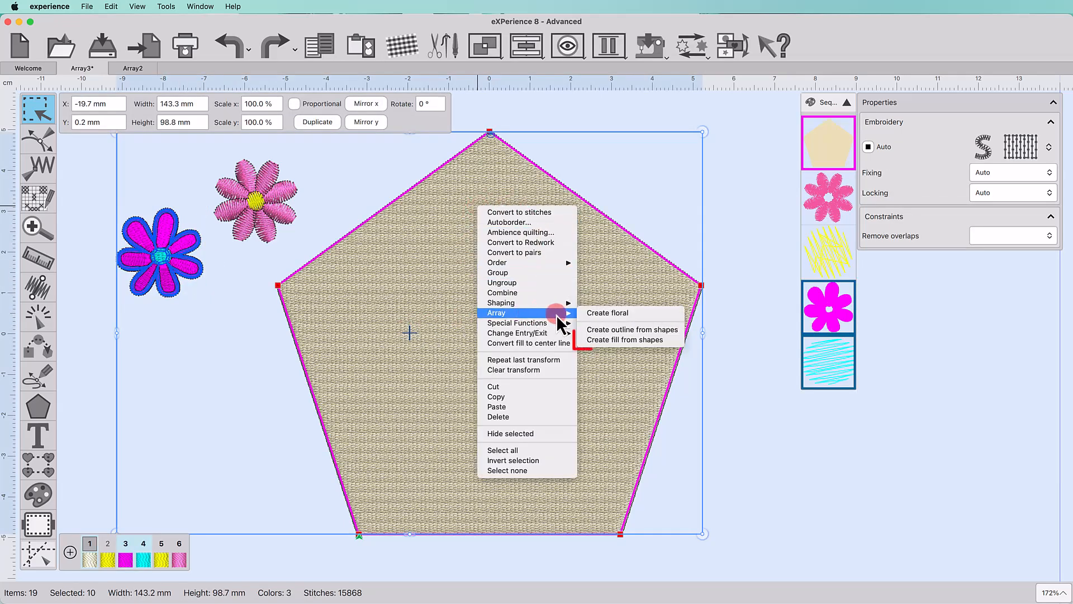
left_click(607, 344)
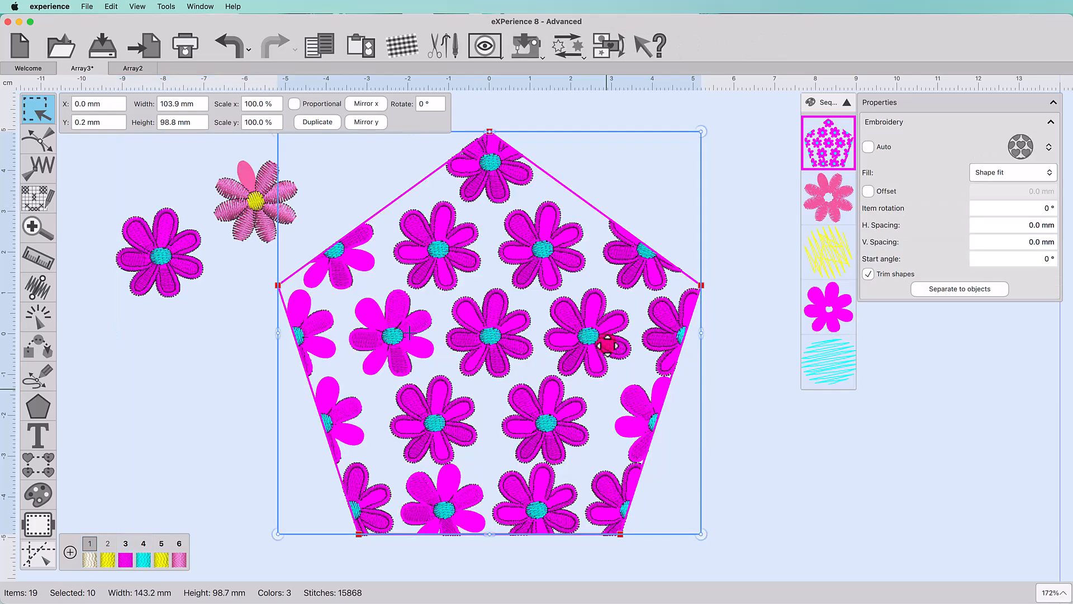
Step: Undo the array fill and create it again from the same flower and pentagon
key("super+z")
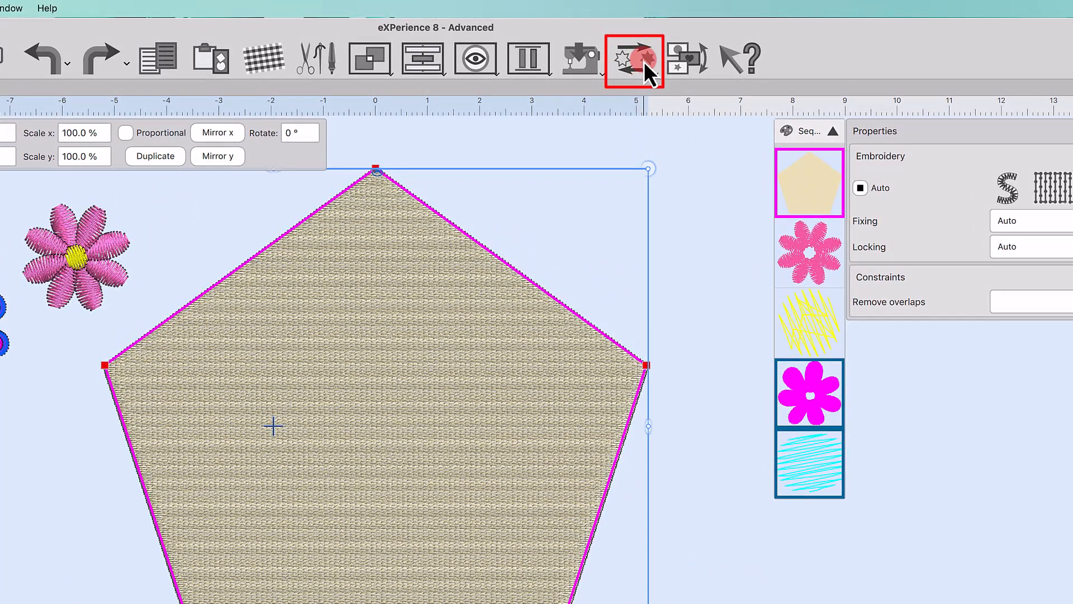
left_click(644, 62)
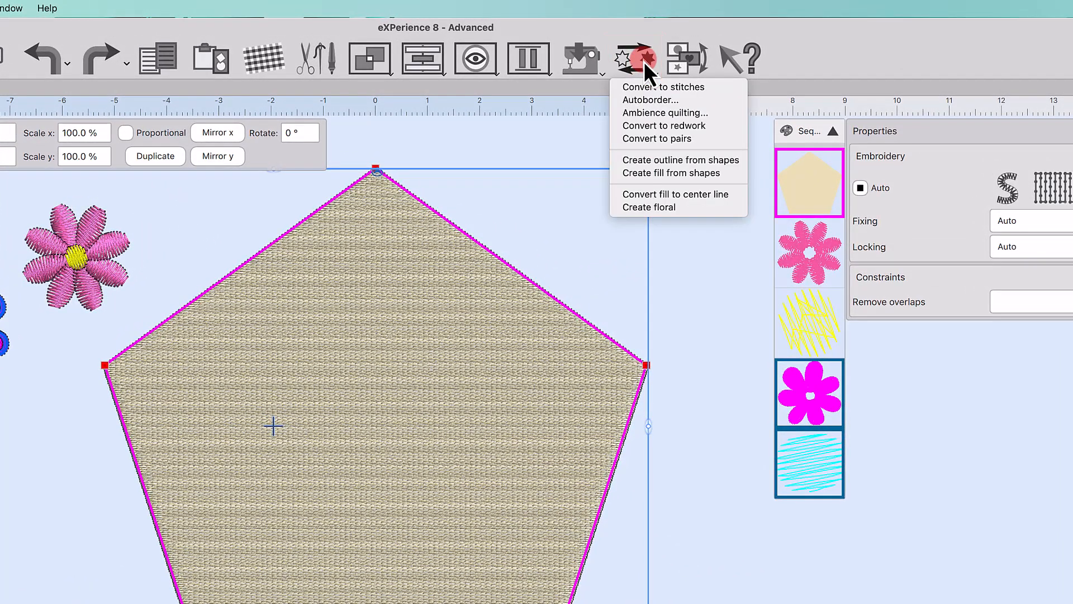
left_click(670, 174)
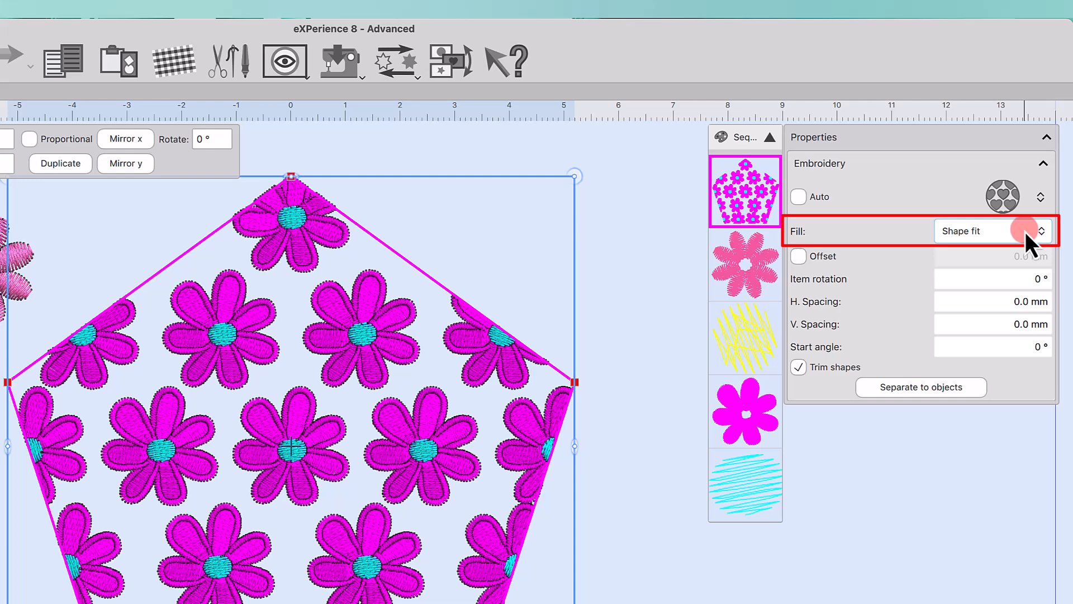
Step: Change the fill layout of the flower array to Rectangle
left_click(1025, 231)
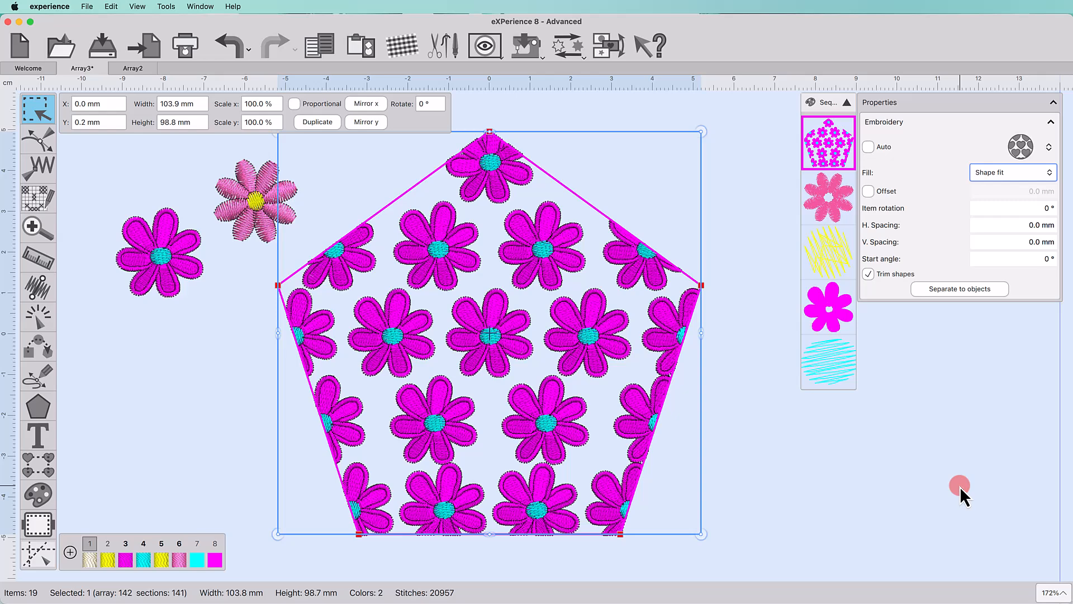
left_click(1021, 175)
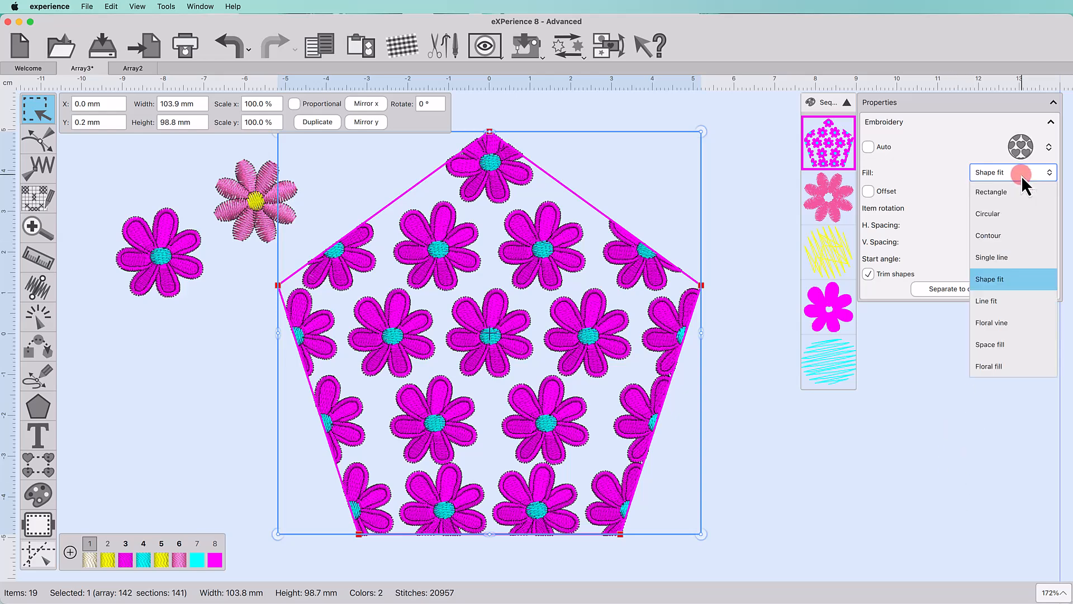
left_click(1015, 193)
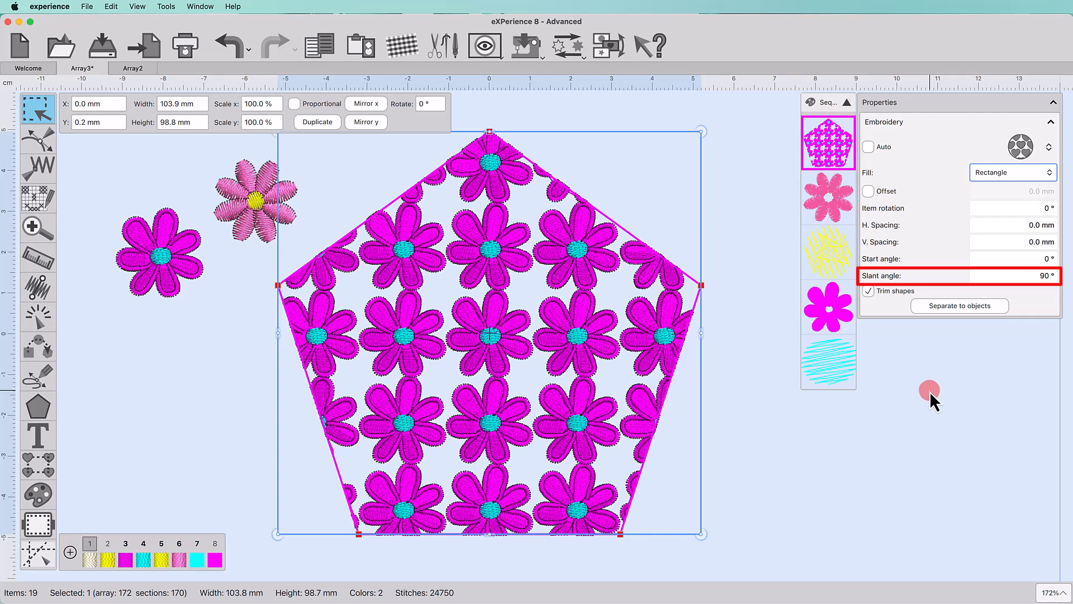
Step: Set the flower array's horizontal spacing and vertical spacing to 2 mm each
left_click(1015, 224)
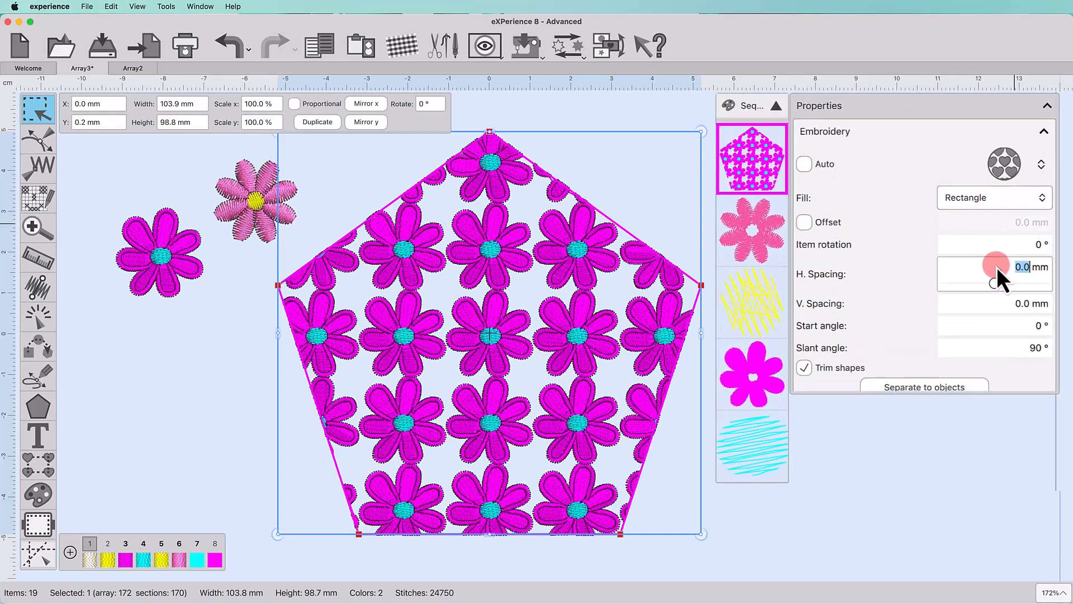
type("2")
key("Return")
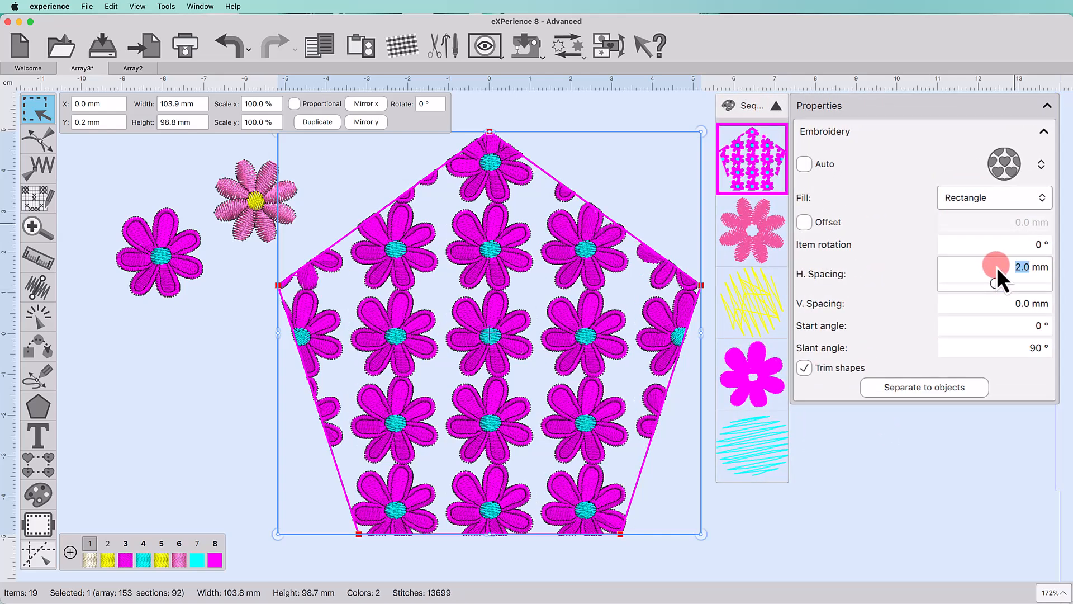
left_click(982, 308)
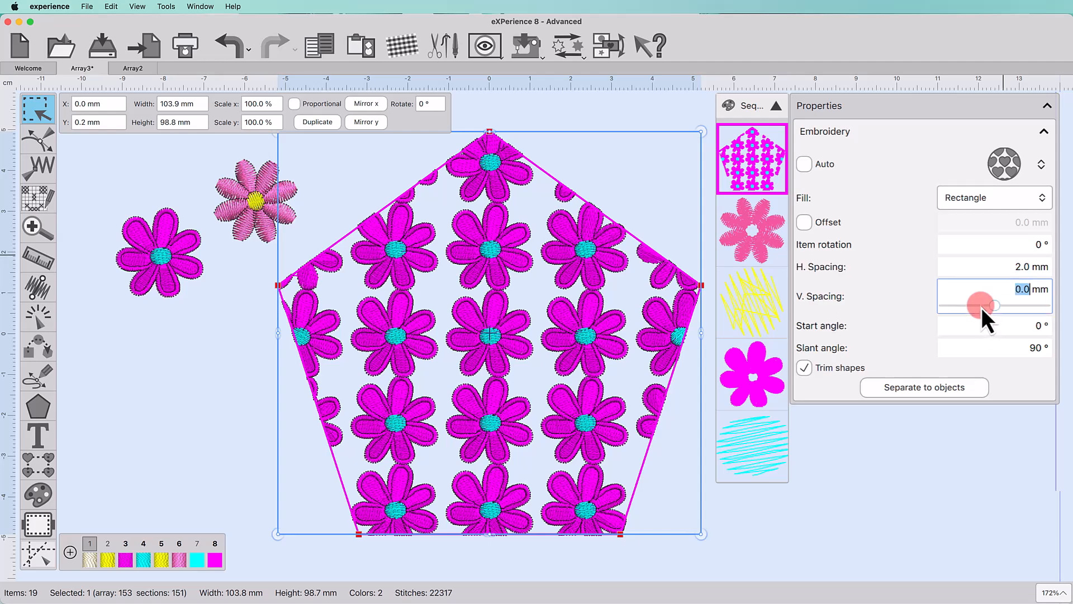
type("2")
key("Return")
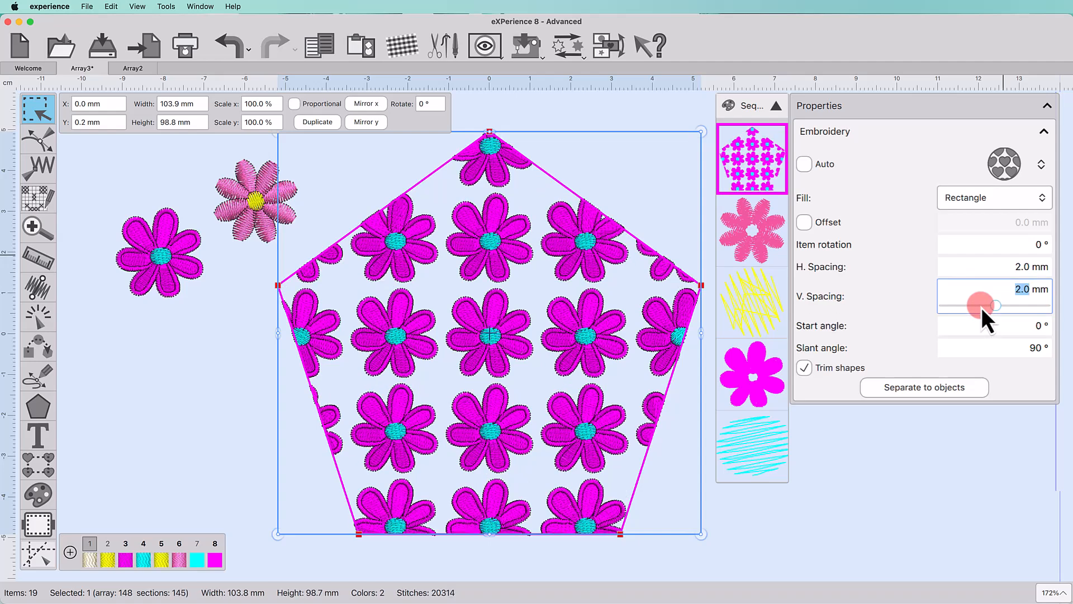
Step: Set the flower array's start angle to 20° and adjust its slant angle
left_click(1022, 330)
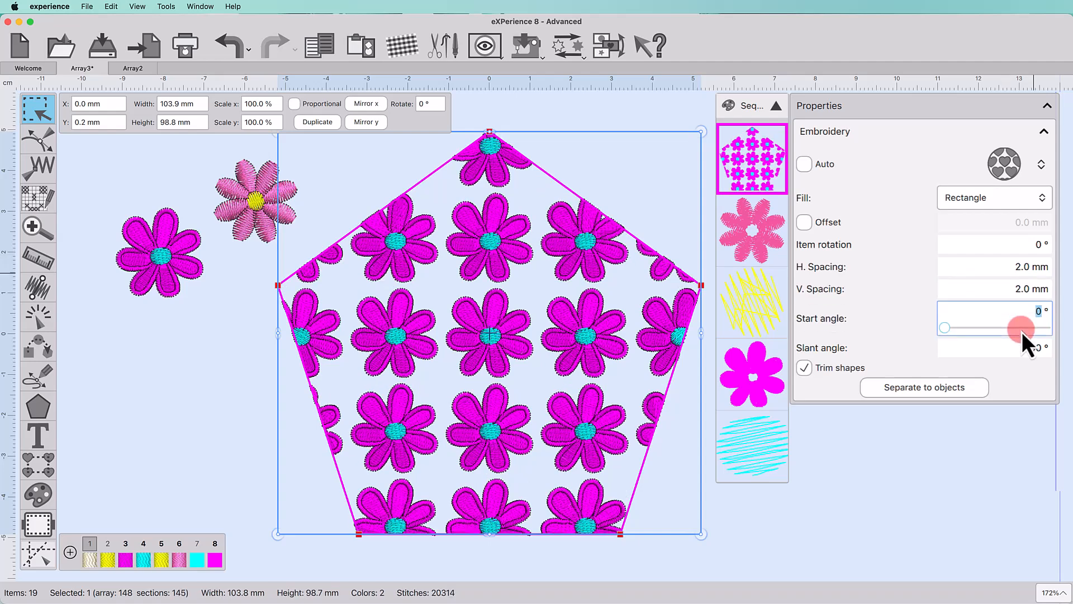
type("20")
key("Return")
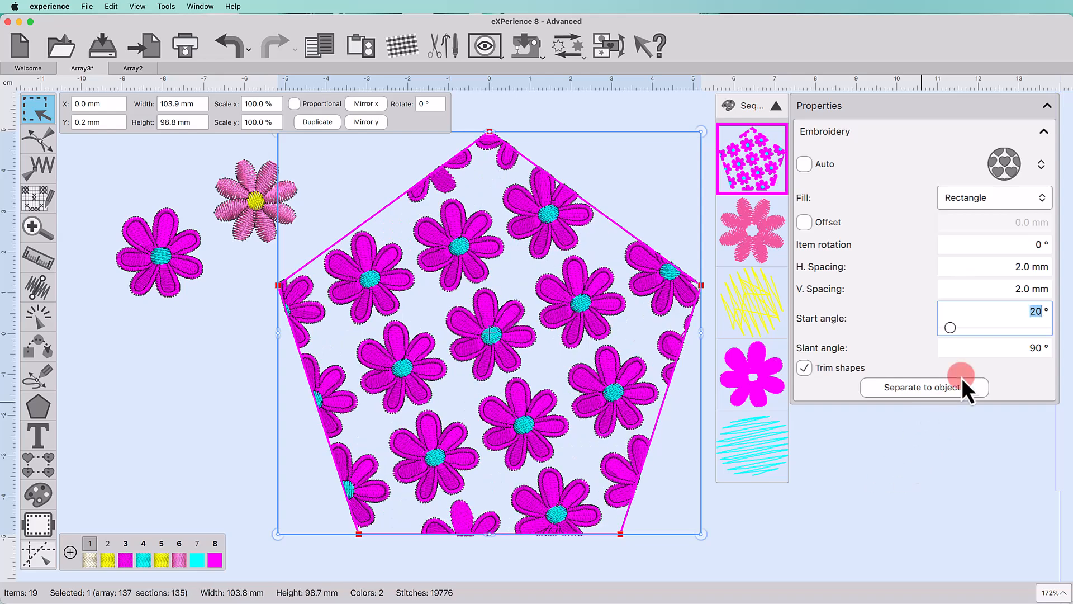
left_click(983, 349)
mouse_move(983, 349)
left_mouse_down()
mouse_move(959, 354)
mouse_move(971, 353)
left_mouse_up()
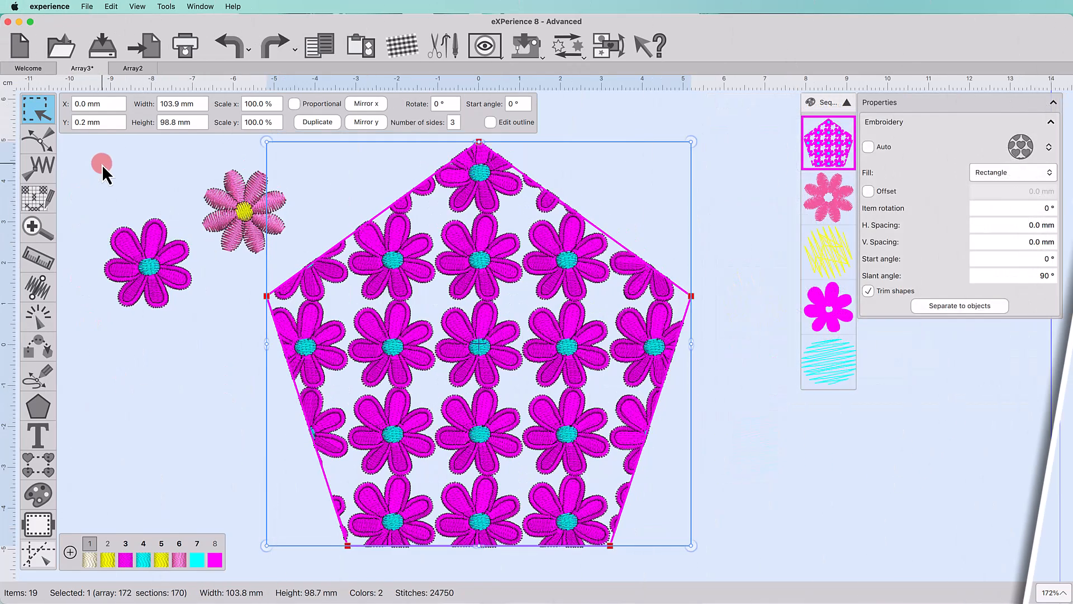
Step: Enter node editing on the flower array and turn off Edit outline to expose the fill's control nodes
left_click(49, 141)
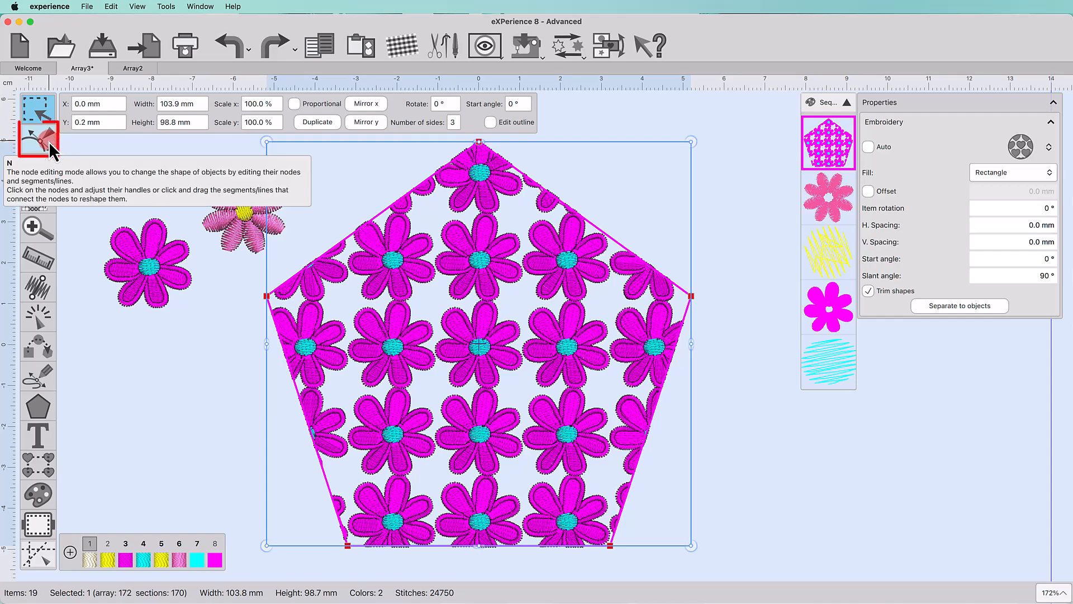
left_click(49, 142)
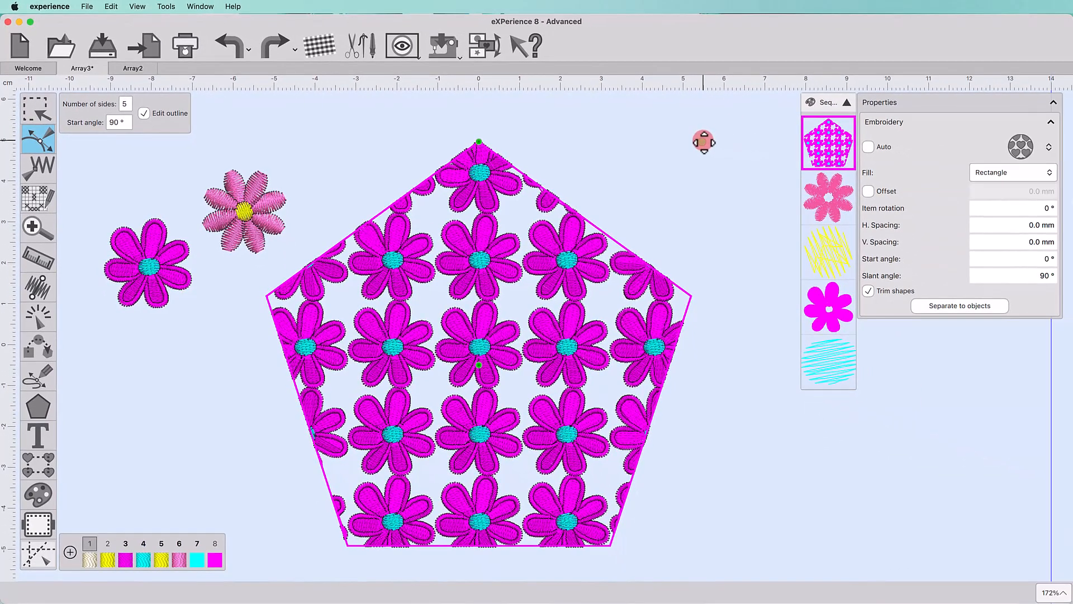
left_click_drag(1001, 200, 1021, 212)
mouse_move(718, 149)
left_mouse_down()
mouse_move(766, 173)
mouse_move(710, 158)
mouse_move(707, 131)
left_mouse_up()
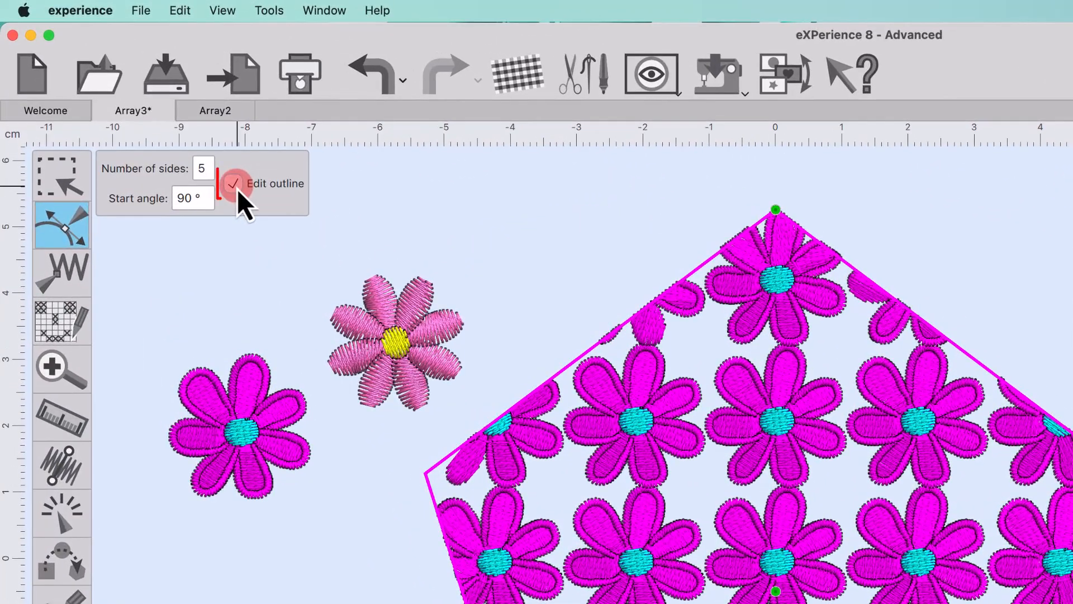
left_click(233, 183)
left_click(751, 268)
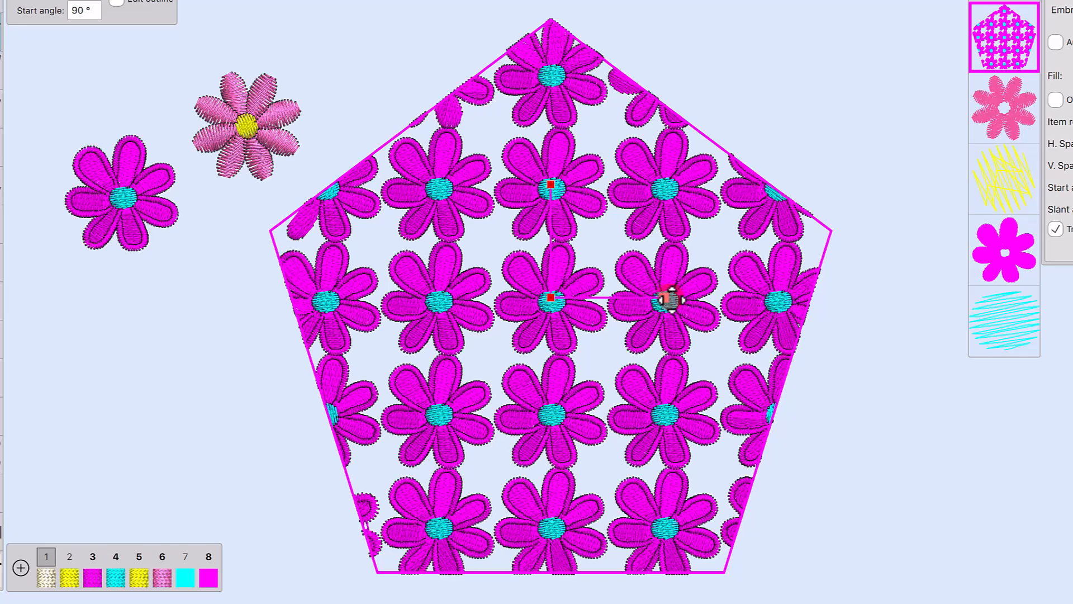
Step: Reposition the fill's control nodes for about 5.1 mm horizontal and 4.3 mm vertical spacing, 16° start angle and 121° slant angle
left_click_drag(668, 300, 686, 260)
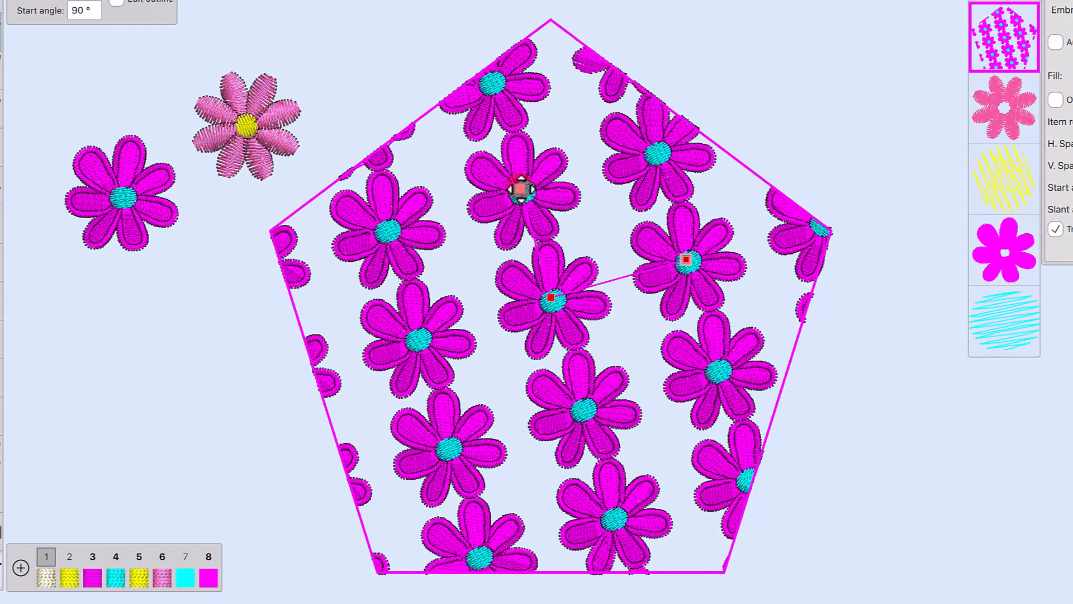
left_click_drag(521, 189, 452, 206)
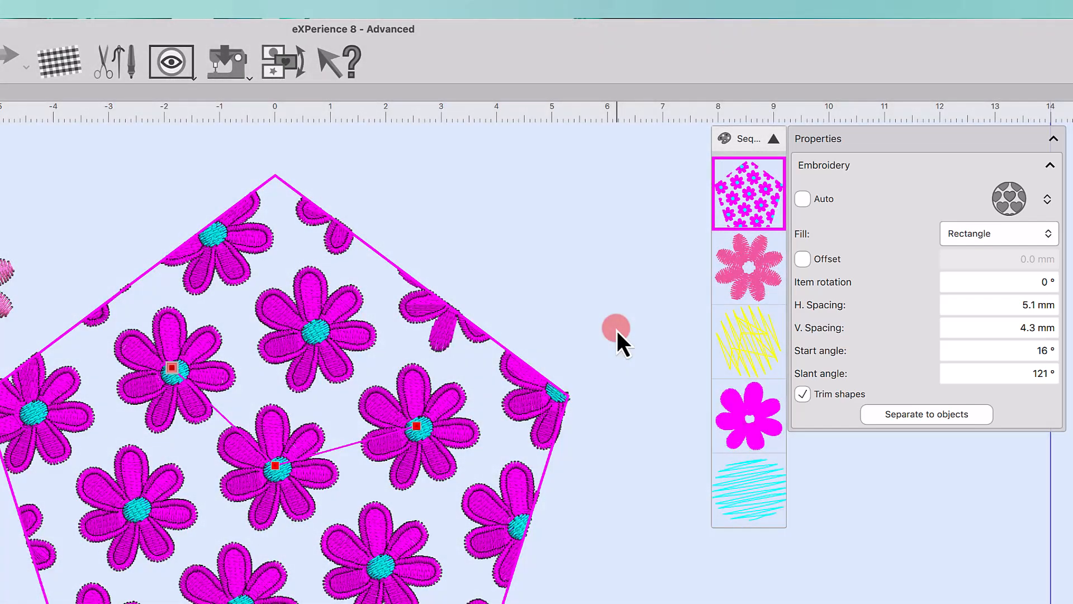
Step: Enable the array's offset, try it at 2 mm, and set it to -2 mm
left_click(803, 259)
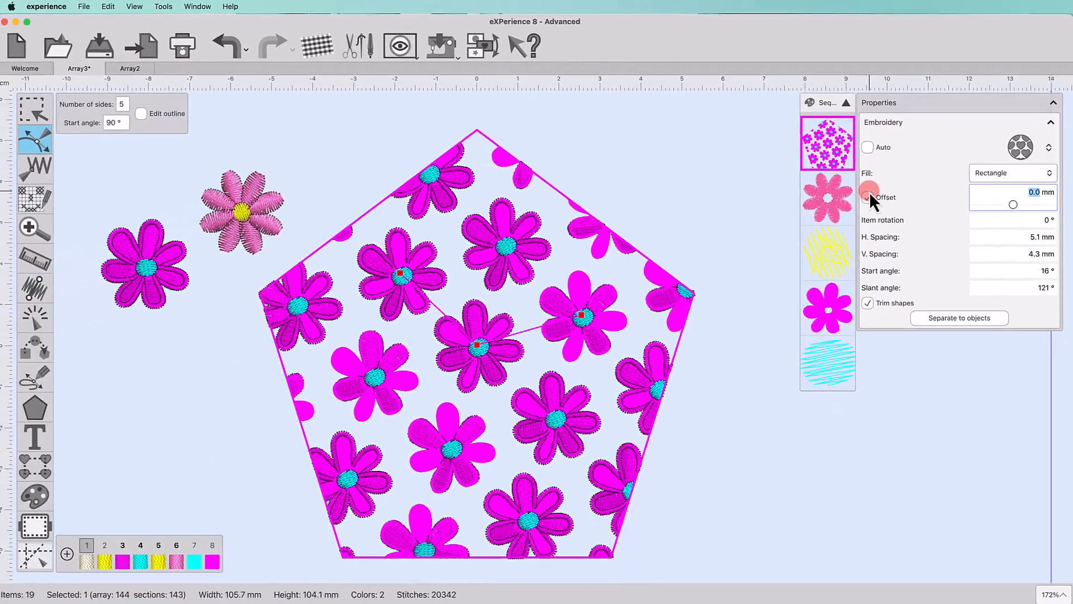
left_click(1012, 207)
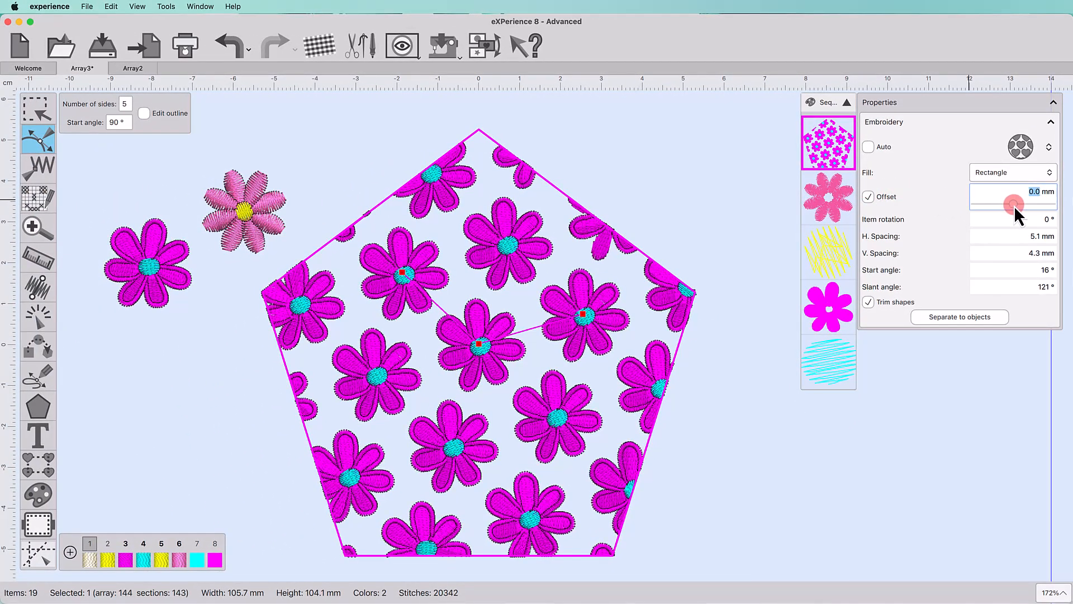
left_click_drag(1005, 207, 1002, 206)
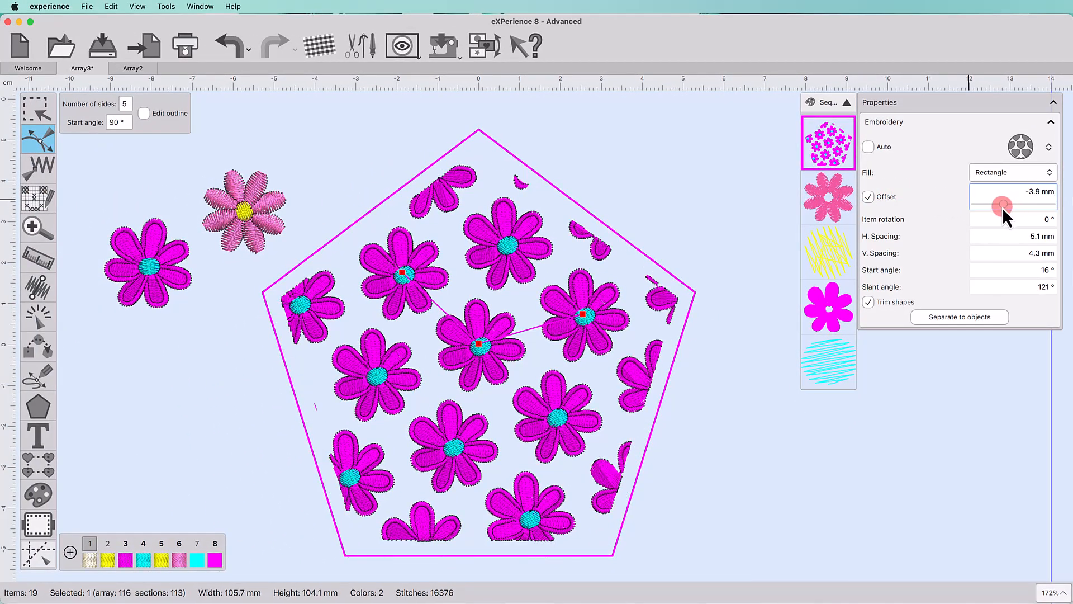
left_click_drag(1028, 193, 1067, 194)
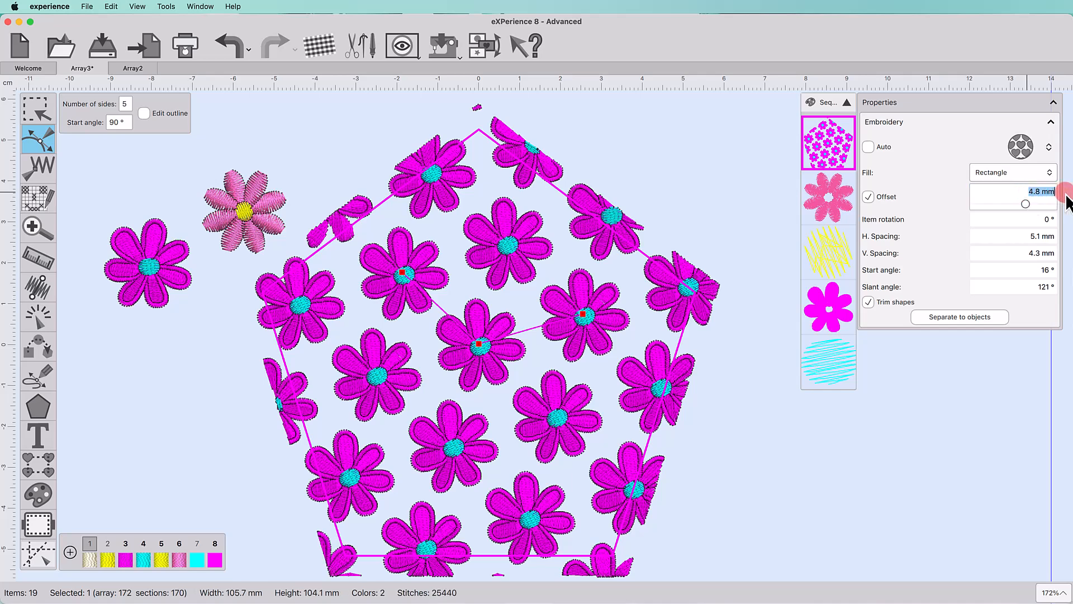
type("2")
key("Return")
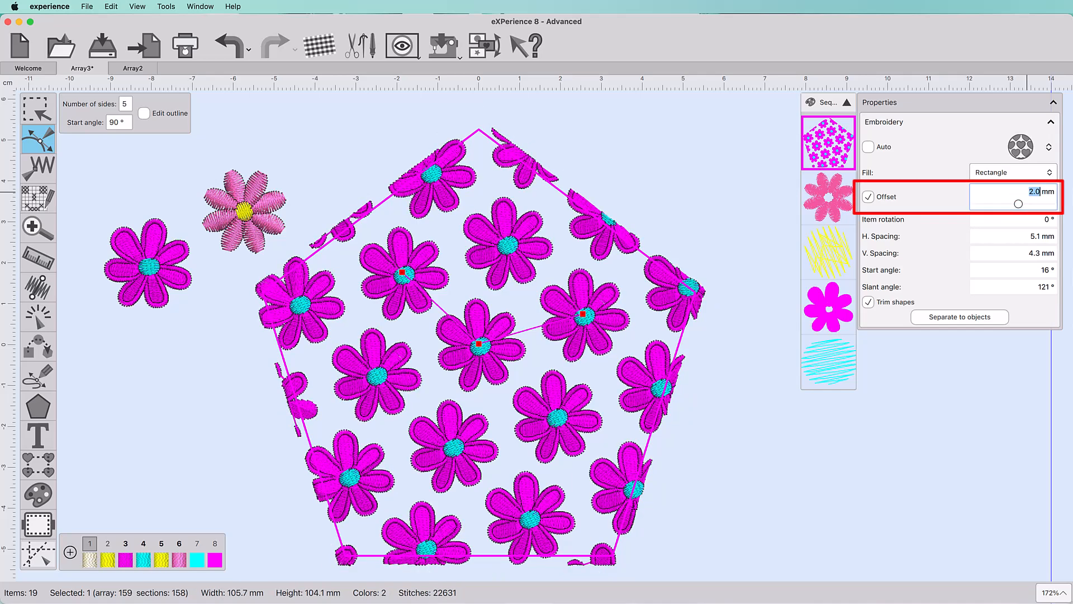
left_click(992, 196)
key("Return")
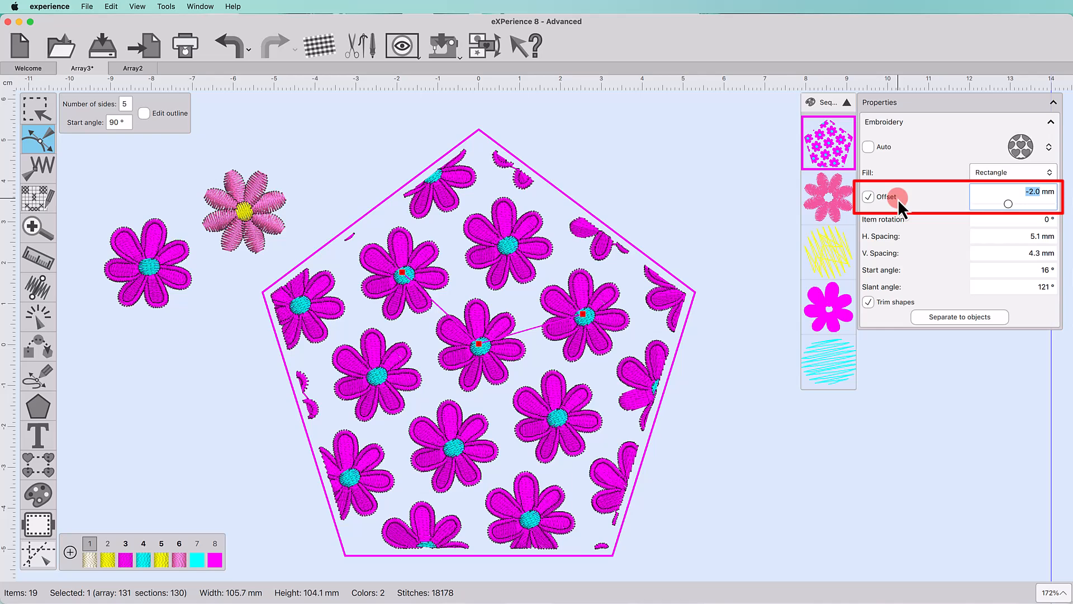
Step: Set the array's item rotation to 30° and change it to 10°
left_click(1011, 221)
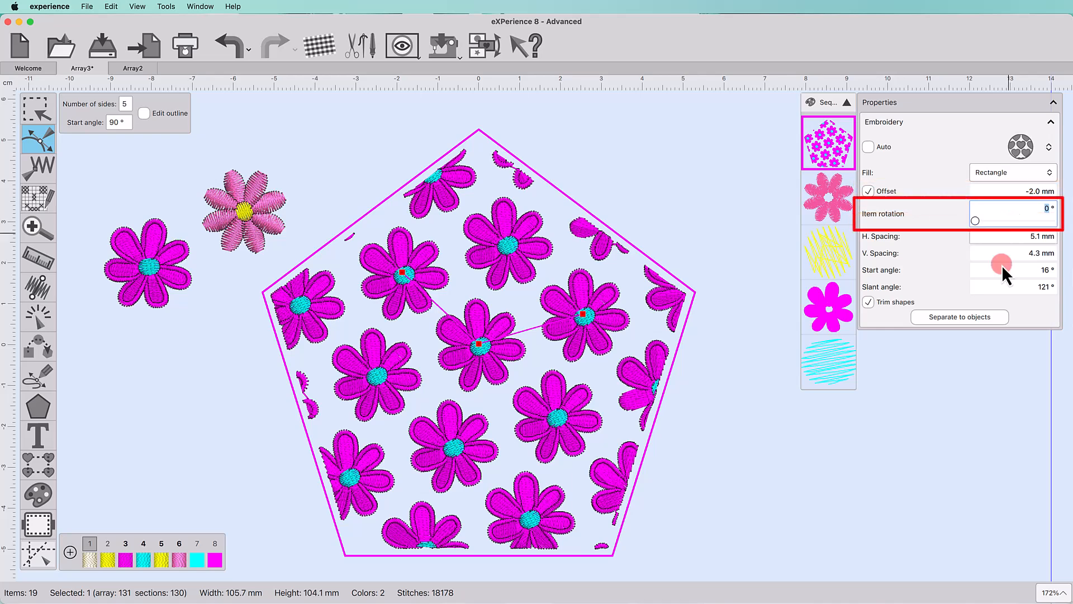
type("30")
key("Return")
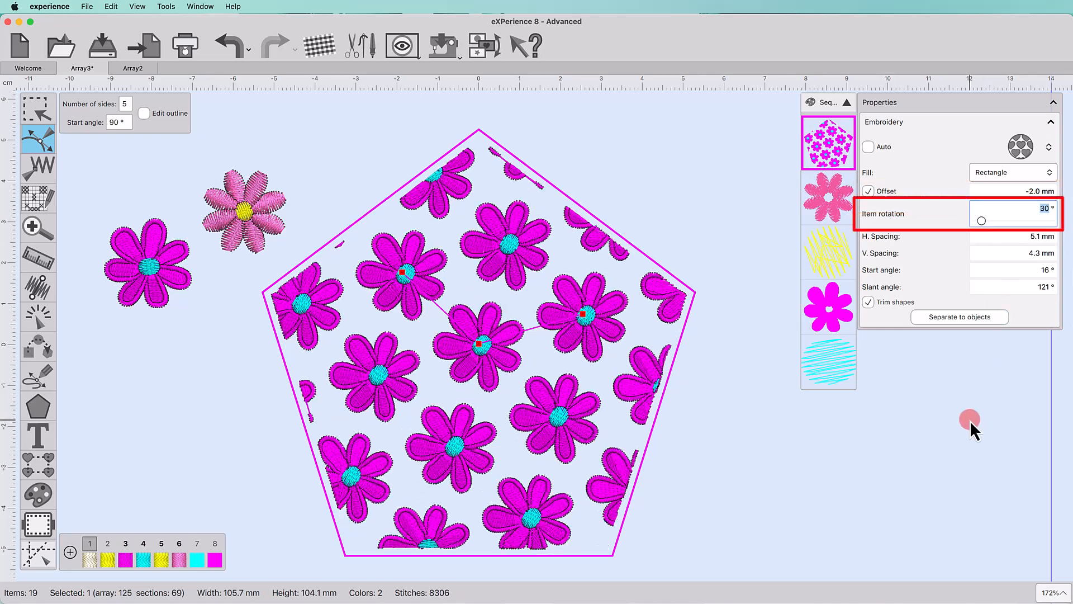
type("10")
key("Return")
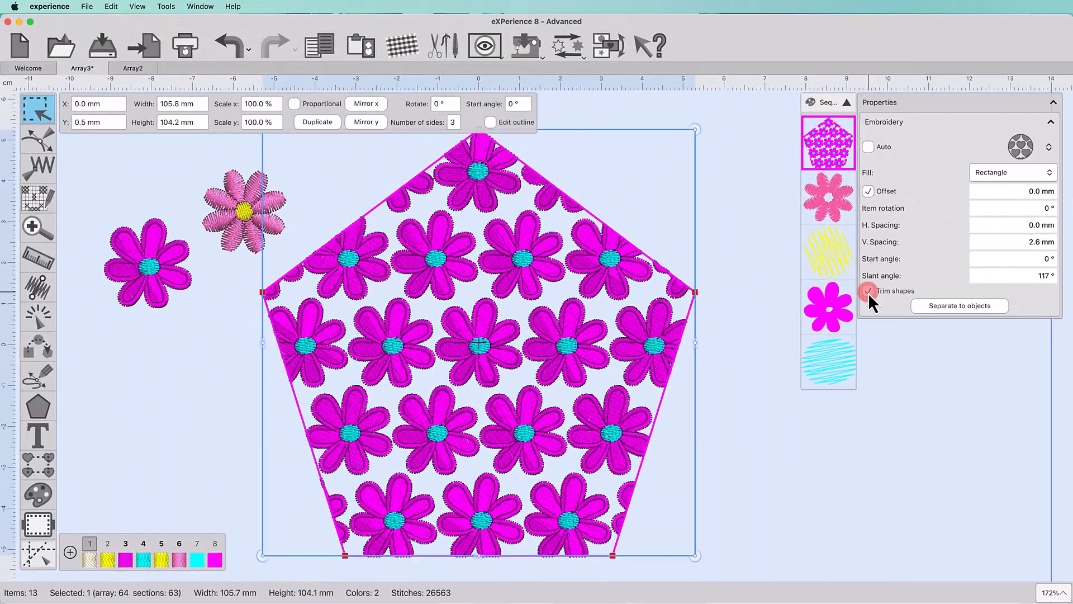
Step: Turn off Trim shapes for the flower array and turn it on again
left_click(869, 291)
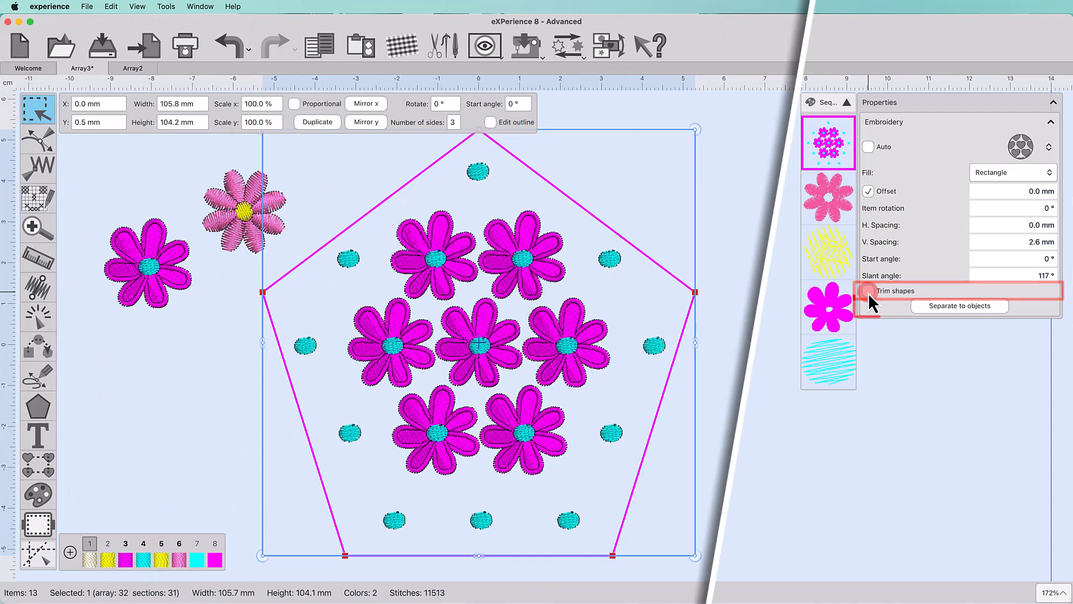
left_click(868, 292)
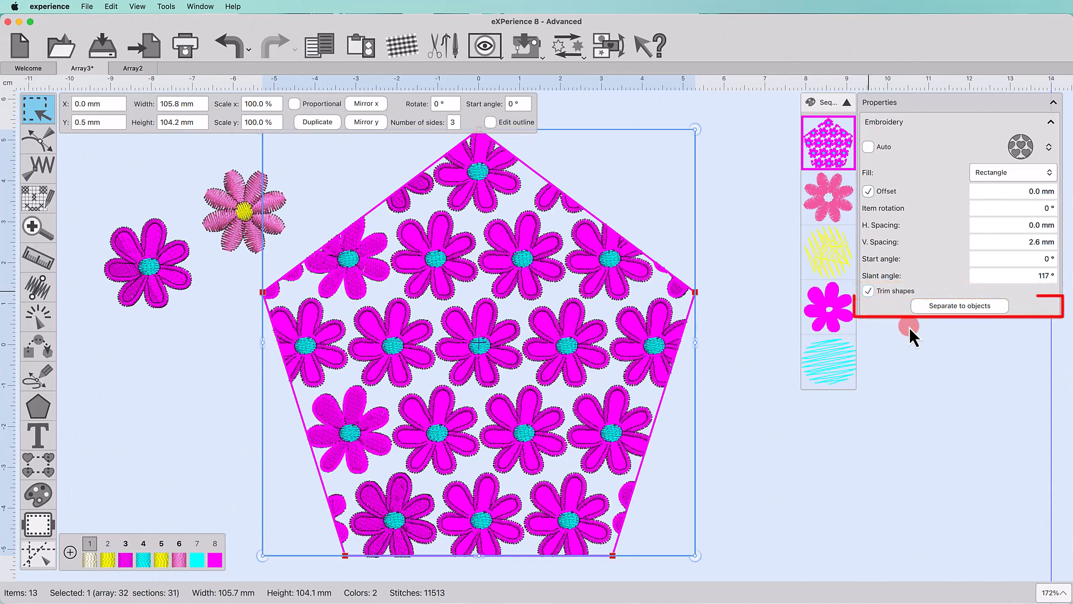
Step: Separate the flower array into individual embroidery objects
left_click(936, 306)
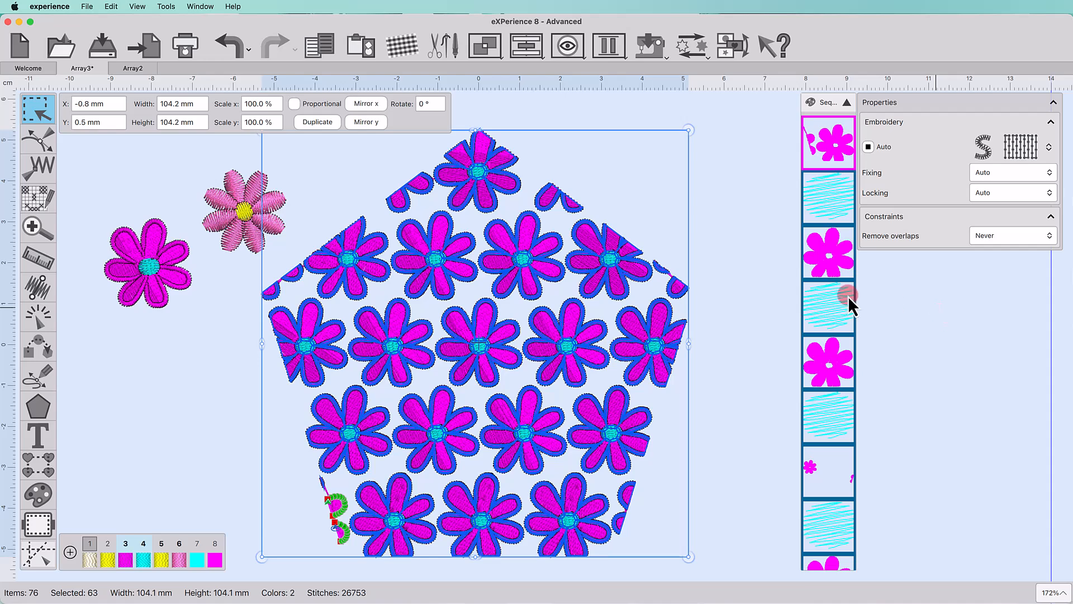
right_click(498, 240)
left_click(541, 312)
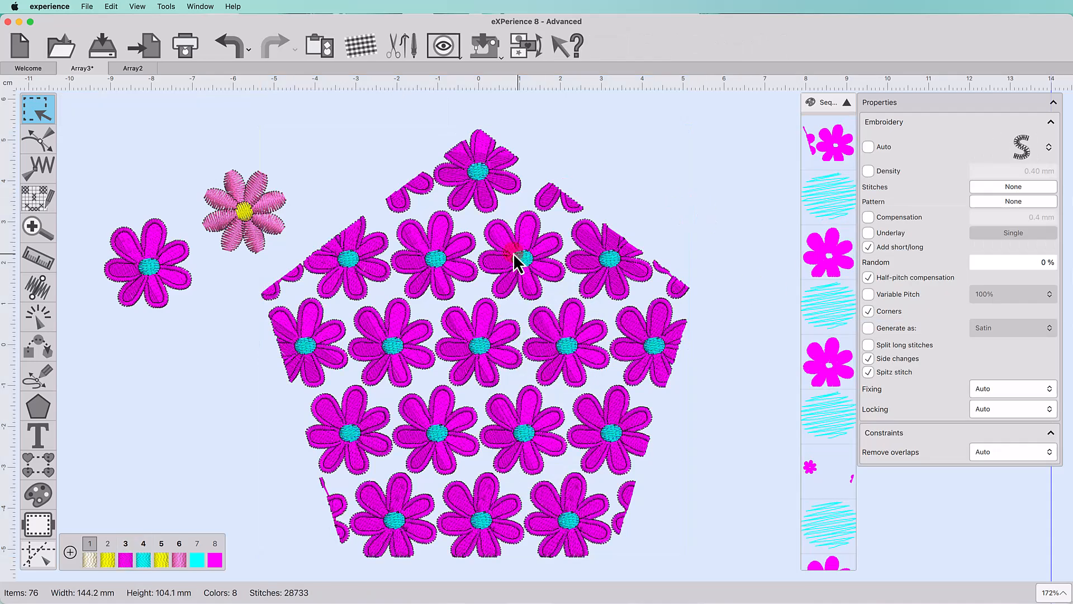
Step: Move one whole flower from the second row outside the pentagon and shrink the central flower to about 15.7 by 16 mm
left_click(546, 271)
left_click_drag(547, 271, 703, 202)
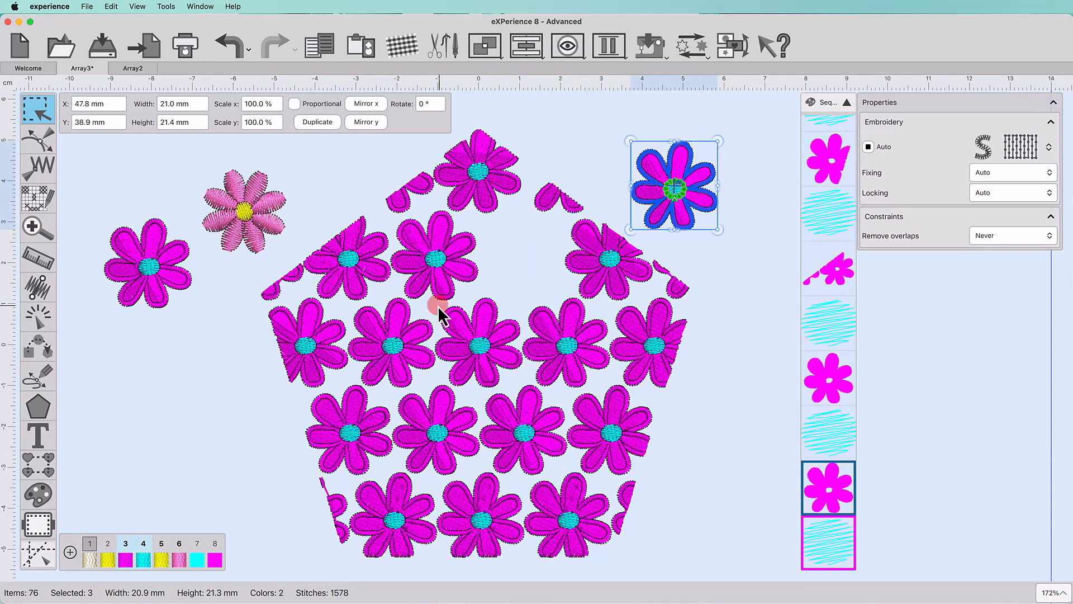
left_click_drag(439, 306, 501, 357)
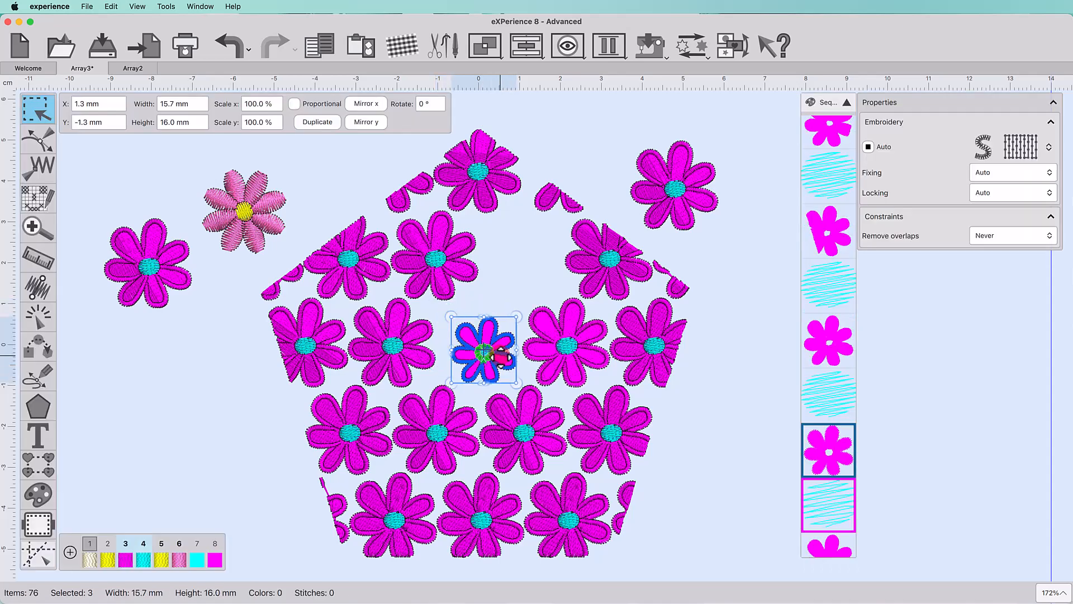
Step: Delete the partial flower pieces at the pentagon's lower-left corner
left_click_drag(286, 460, 361, 556)
key("Delete")
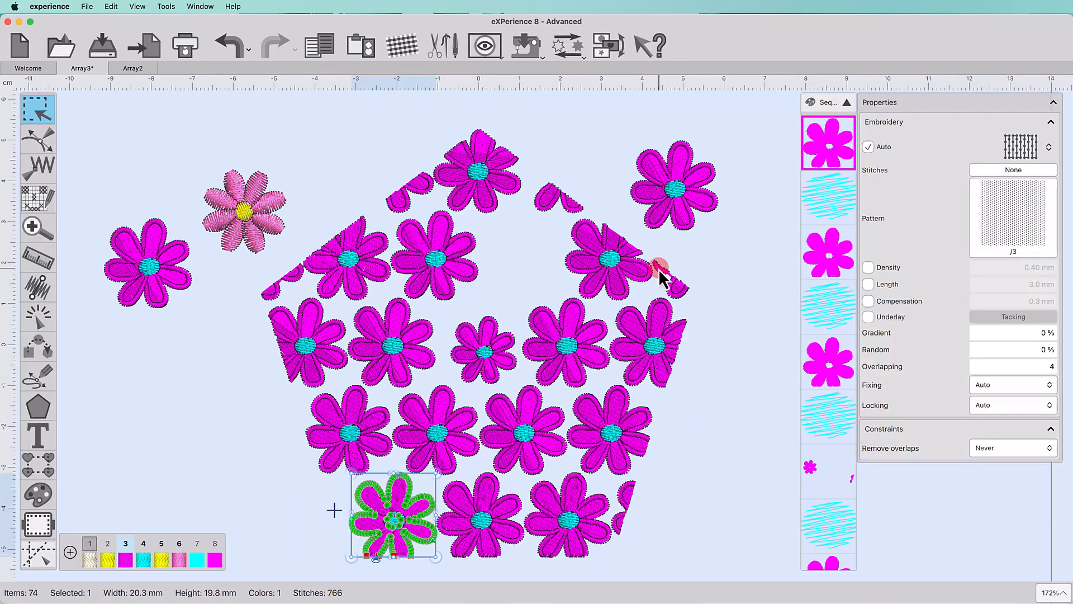
Step: Move the remaining whole flower of the second row into the gap beside it and enlarge it
left_click(483, 242)
left_click_drag(378, 211, 484, 305)
left_click_drag(459, 271, 514, 276)
left_click_drag(532, 217, 555, 194)
left_click(562, 303)
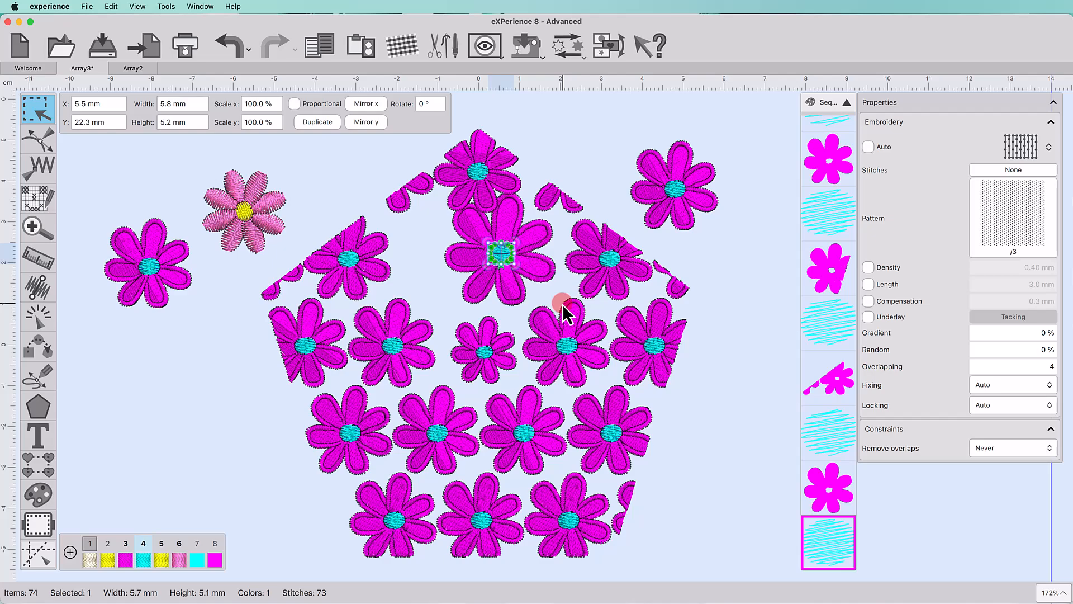